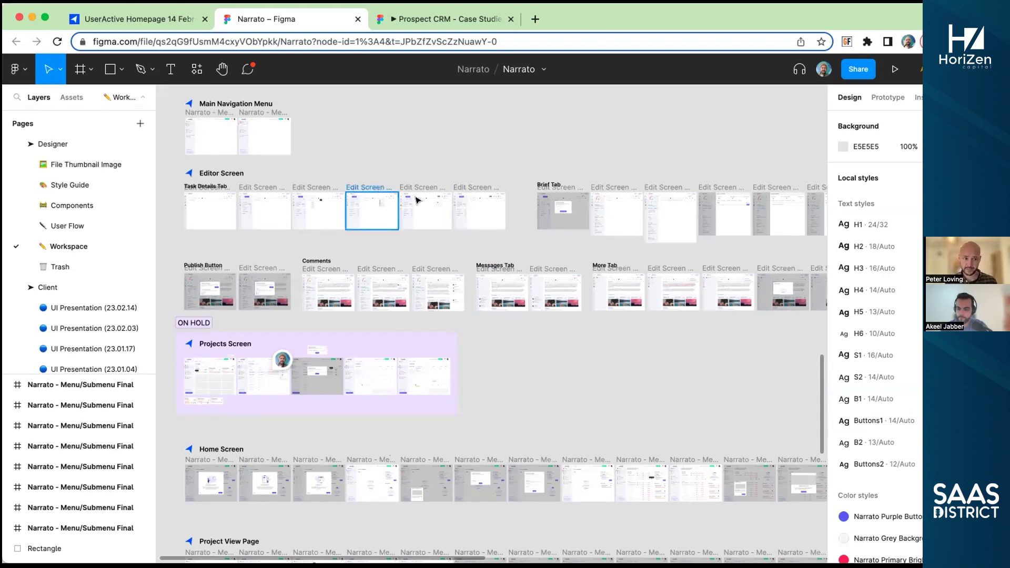
Step: Expand the pages list and open the Components page to inspect the side_bar component up close
left_click_drag(12, 374, 131, 544)
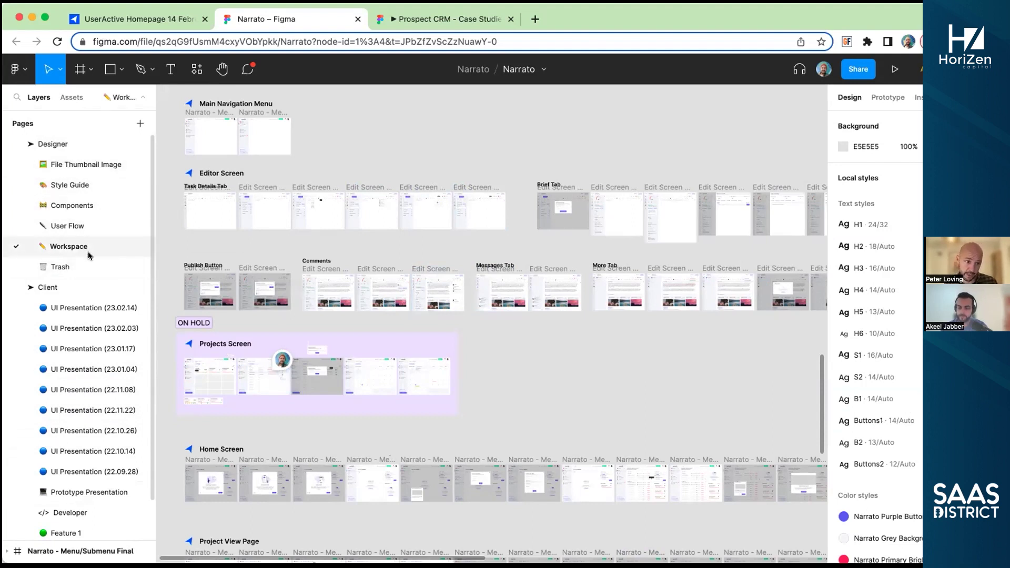
left_click(87, 201)
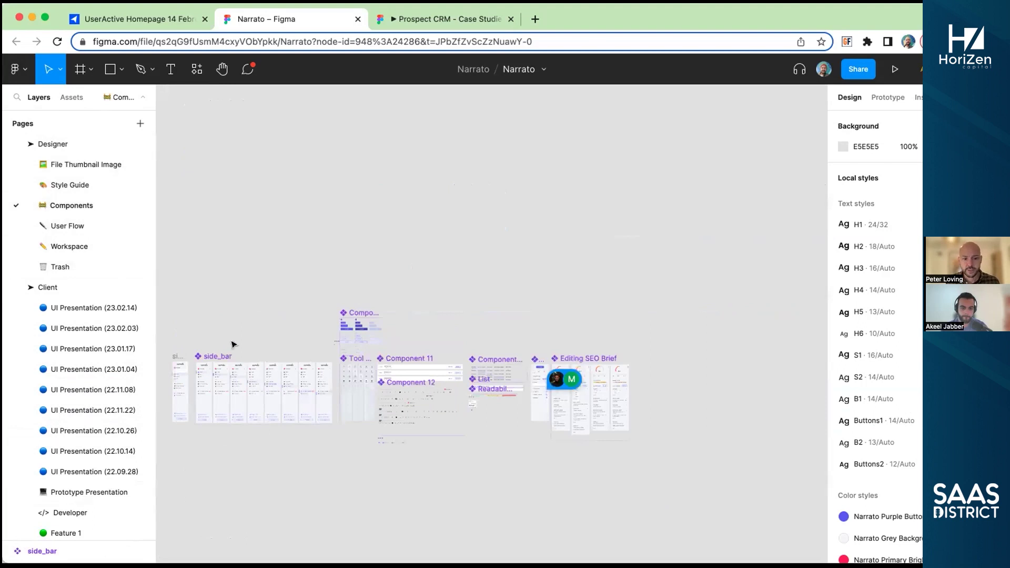
scroll(176, 411, "up", 5)
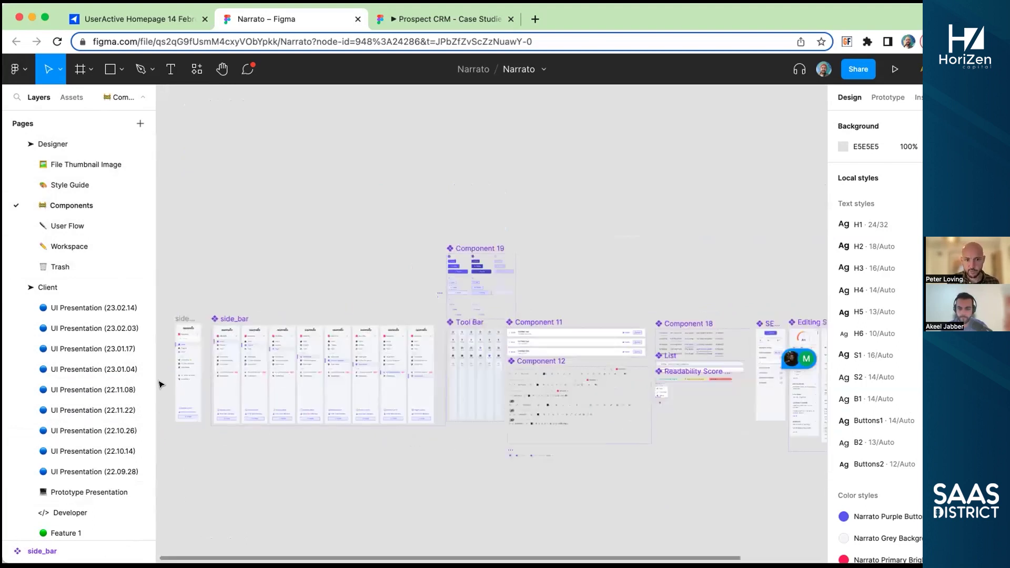
scroll(159, 384, "up", 8)
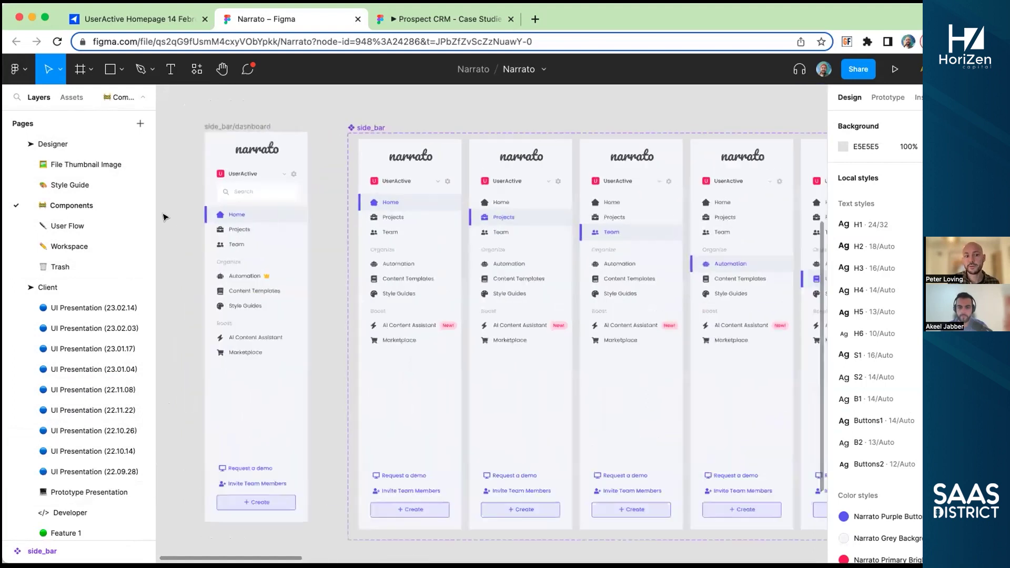
scroll(179, 273, "up", 3)
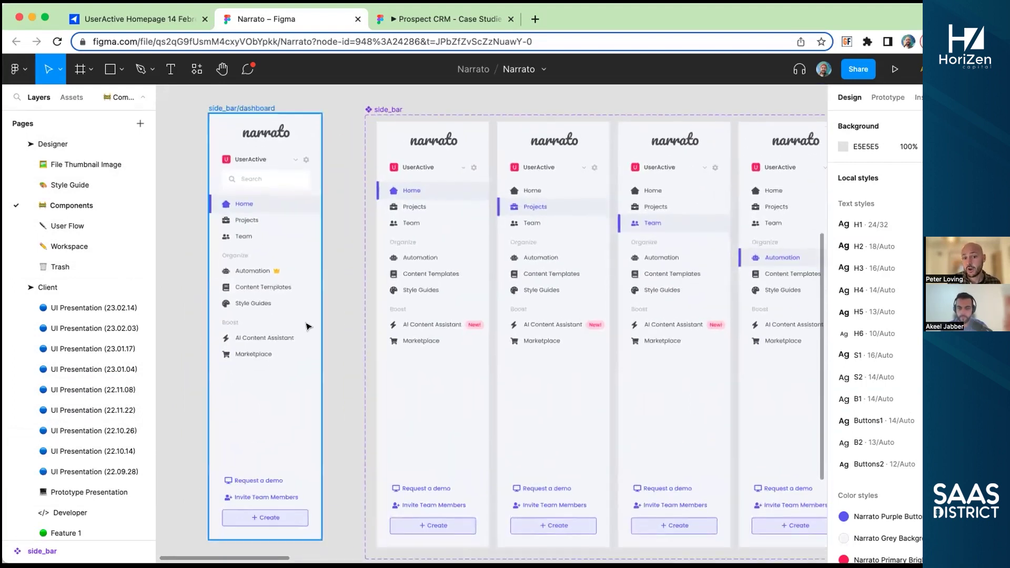
scroll(540, 330, "up", 3)
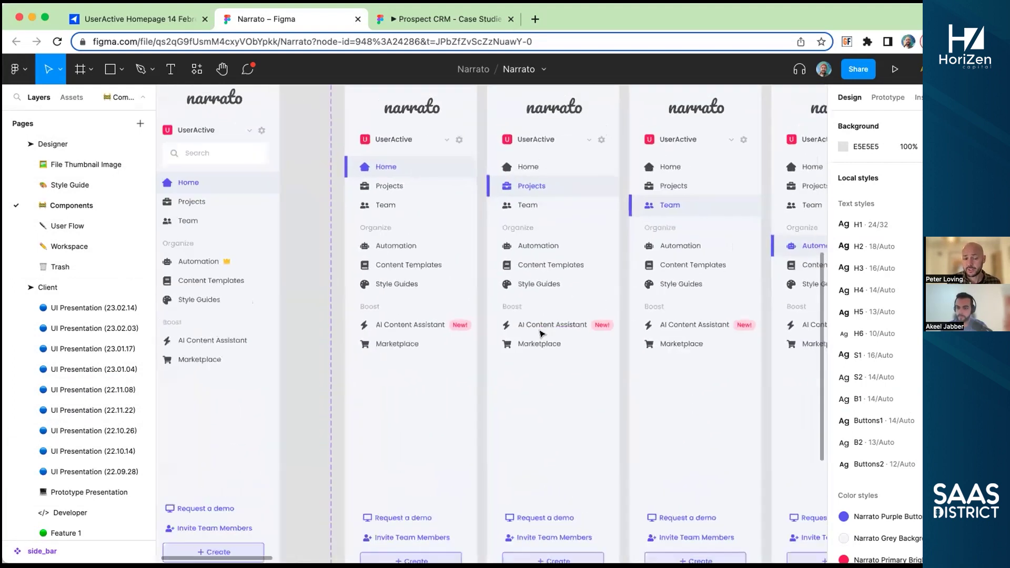
scroll(522, 267, "up", 1)
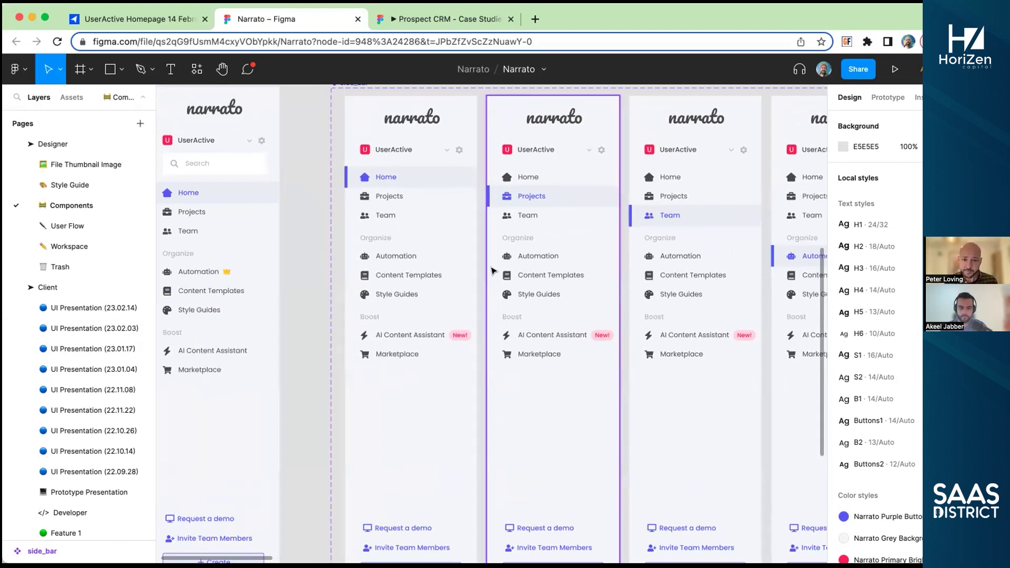
Step: Compare the side_bar component's active-item variants, from Home through to Marketplace
left_click_drag(597, 258, 490, 247)
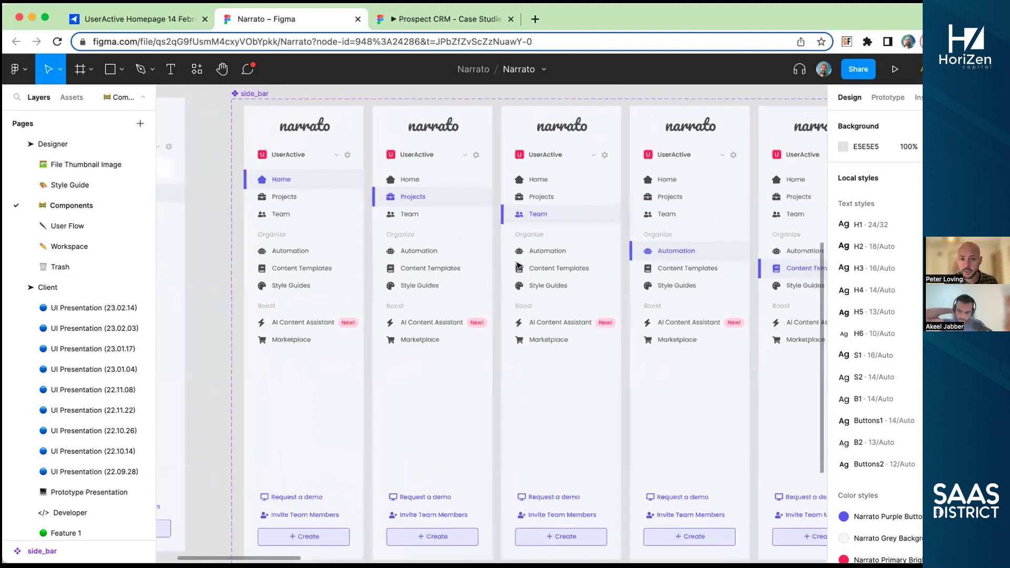
scroll(559, 268, "right", 3)
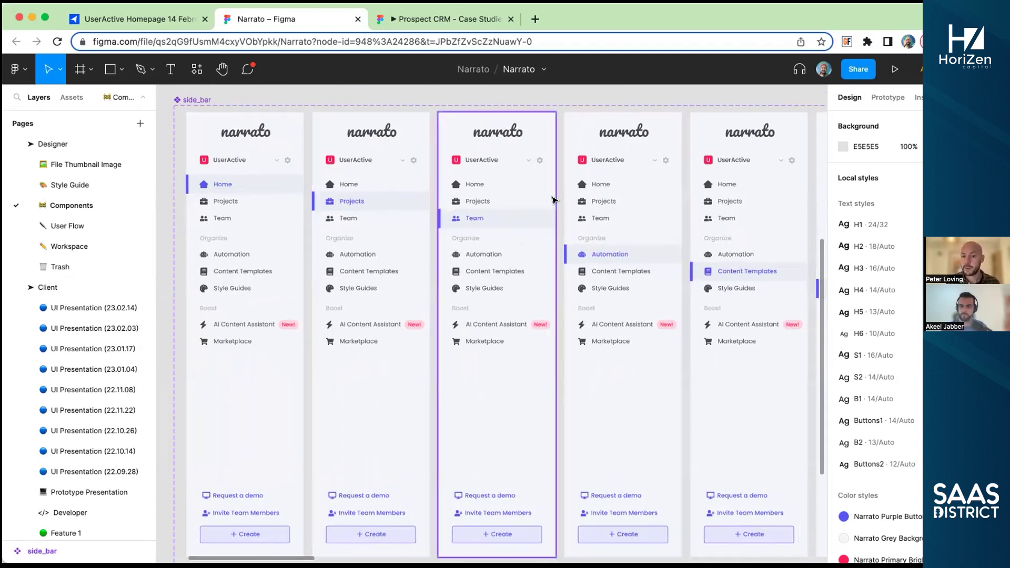
scroll(564, 204, "down", 2)
scroll(572, 214, "down", 3)
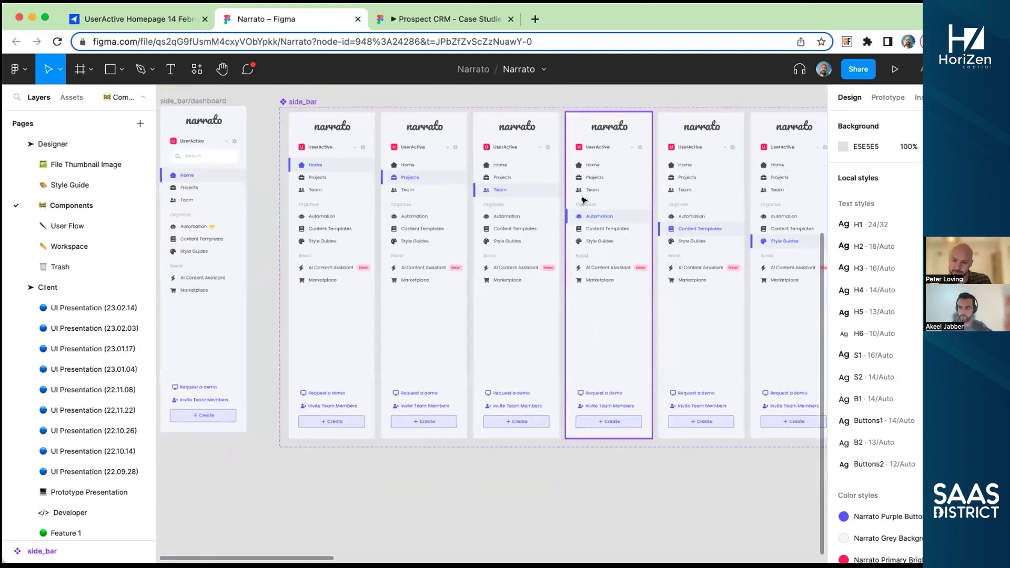
scroll(557, 261, "right", 1)
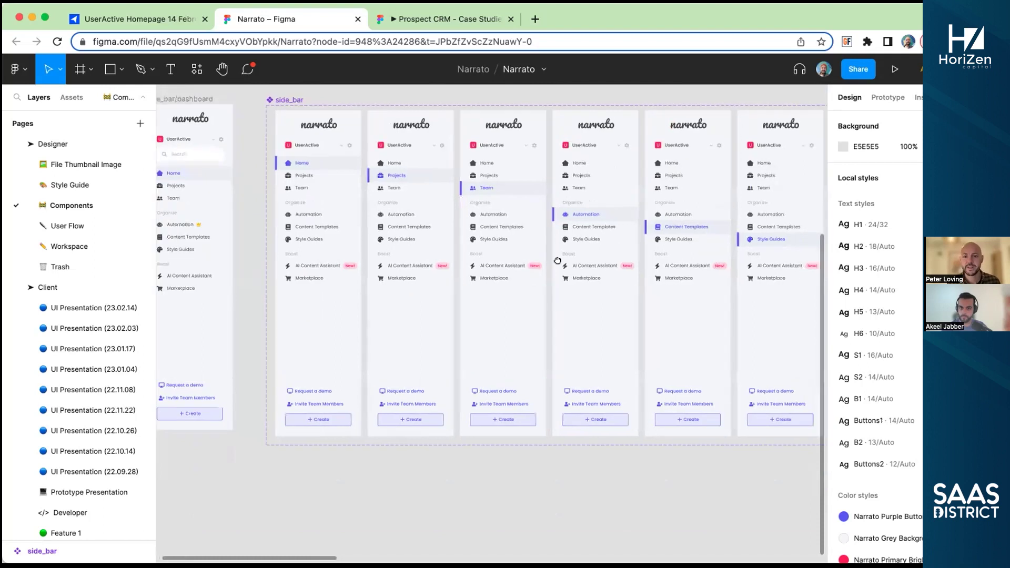
scroll(557, 260, "right", 10)
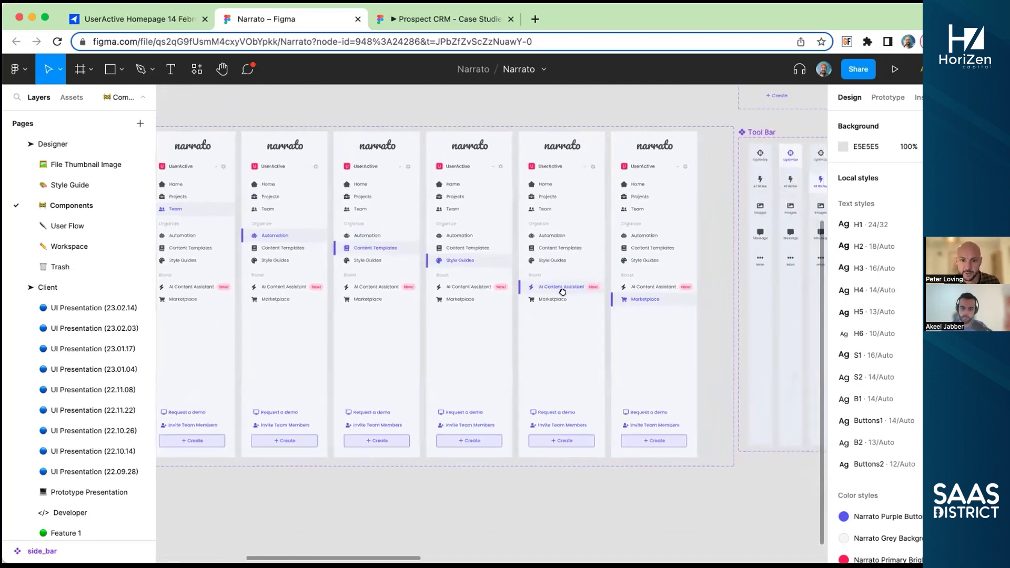
Step: Examine the Tool Bar, Component 11 and Component 12 variant sets beside the side_bar component
left_click_drag(511, 290, 296, 288)
scroll(573, 304, "right", 3)
scroll(457, 275, "up", 2)
scroll(453, 305, "up", 2)
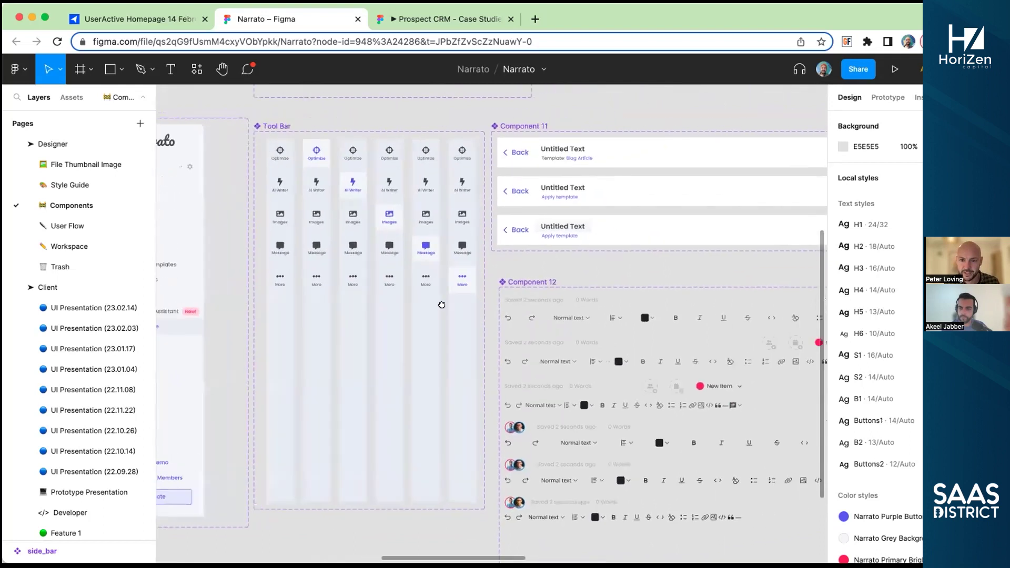
scroll(454, 305, "right", 3)
scroll(582, 270, "right", 3)
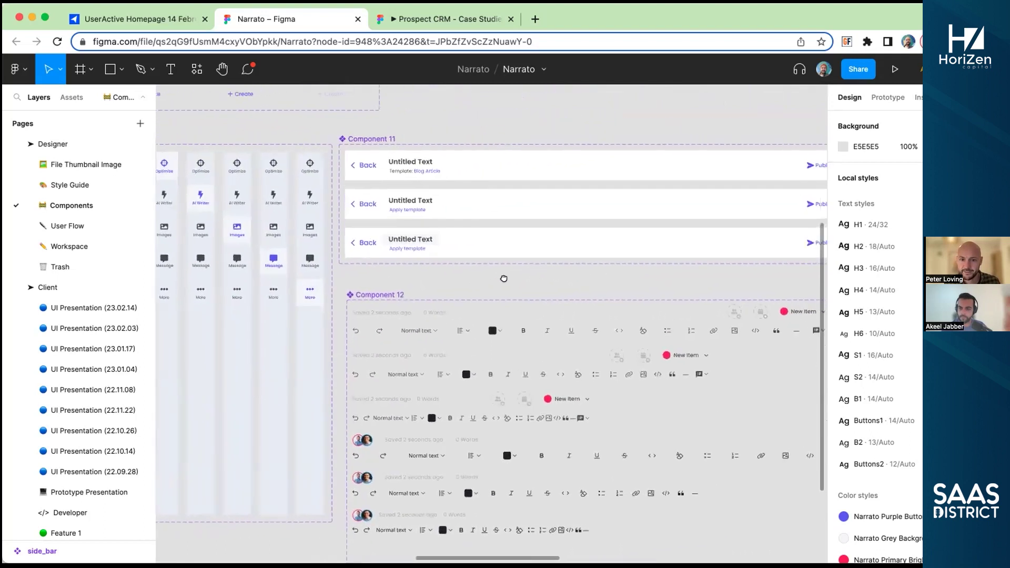
scroll(503, 278, "right", 2)
scroll(383, 259, "left", 5)
scroll(554, 280, "left", 5)
scroll(435, 311, "down", 3)
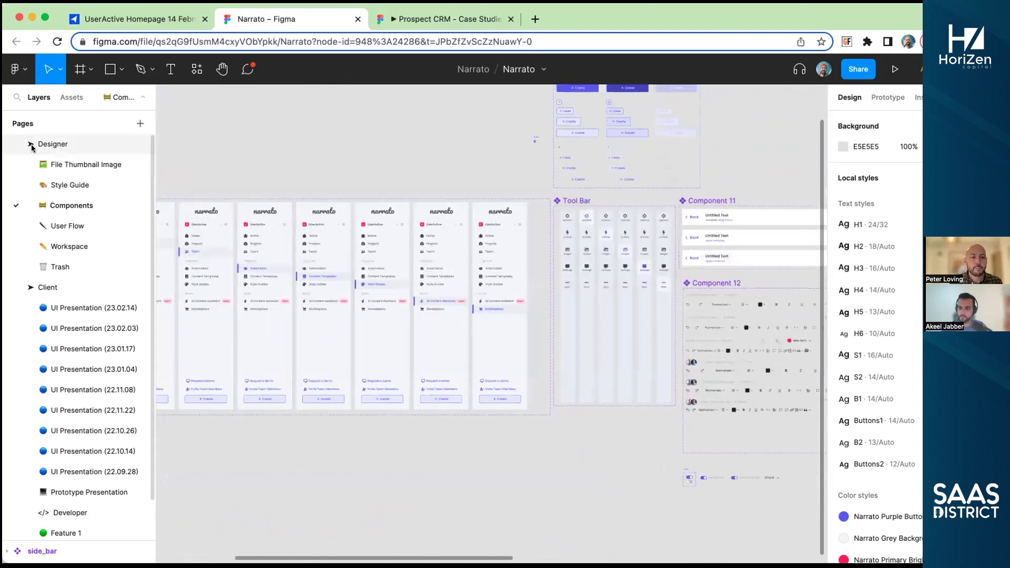
Step: Check the User Flow page, and open the Workspace page to review all its screen groups
left_click(83, 221)
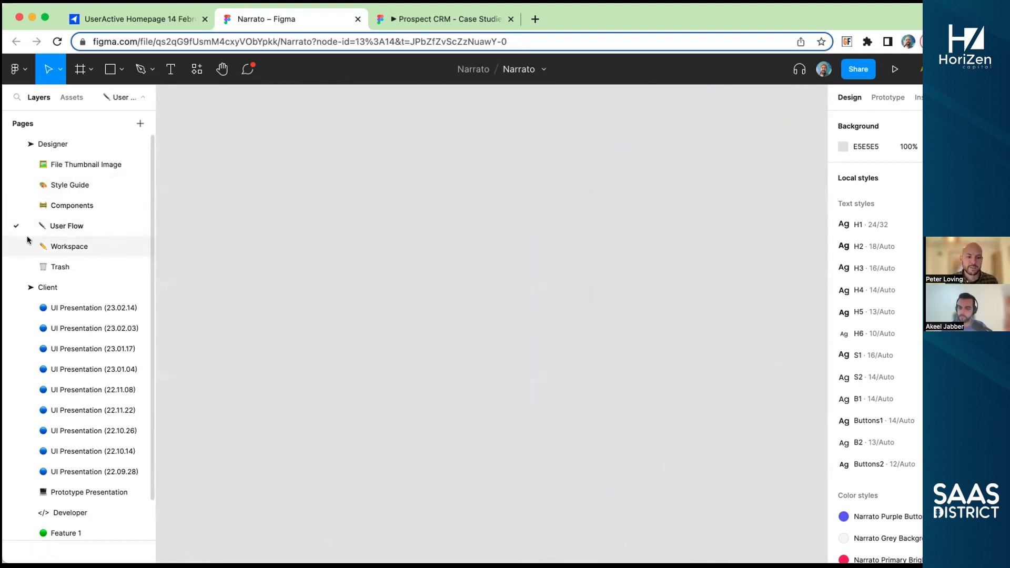
scroll(63, 200, "down", 2)
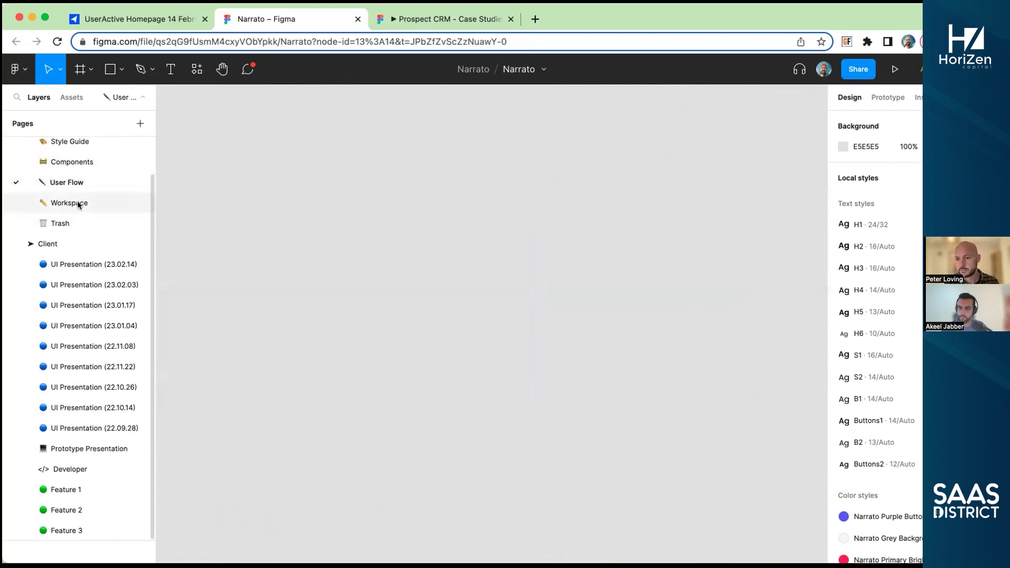
left_click(156, 203)
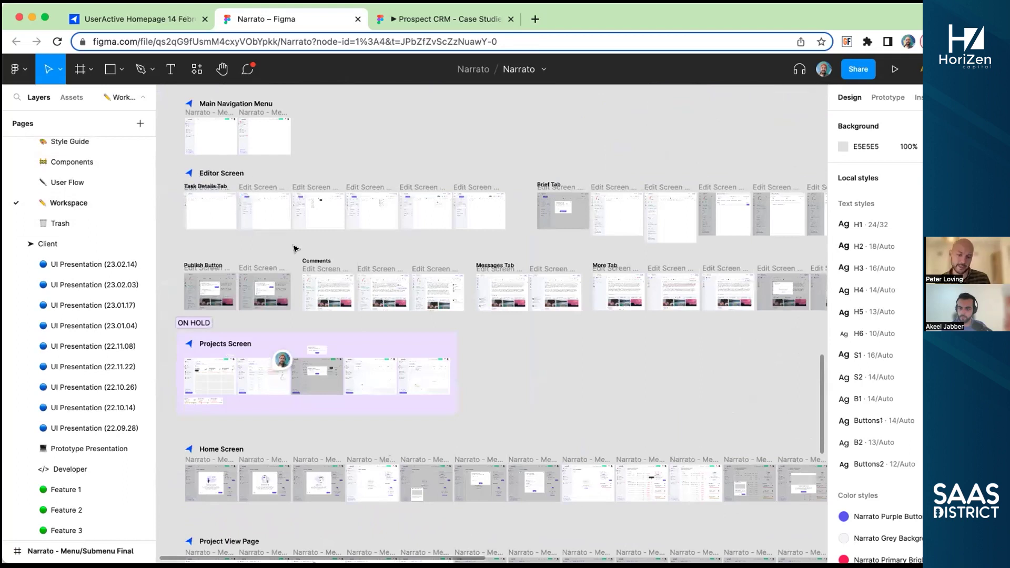
scroll(299, 227, "down", 3)
scroll(299, 228, "down", 3)
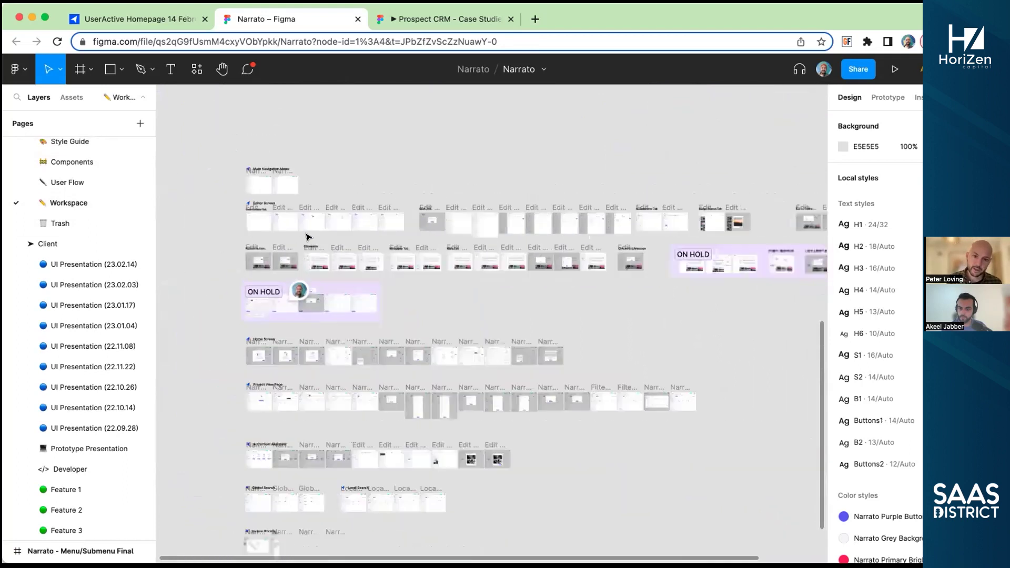
scroll(598, 191, "down", 2)
left_click_drag(597, 191, 536, 228)
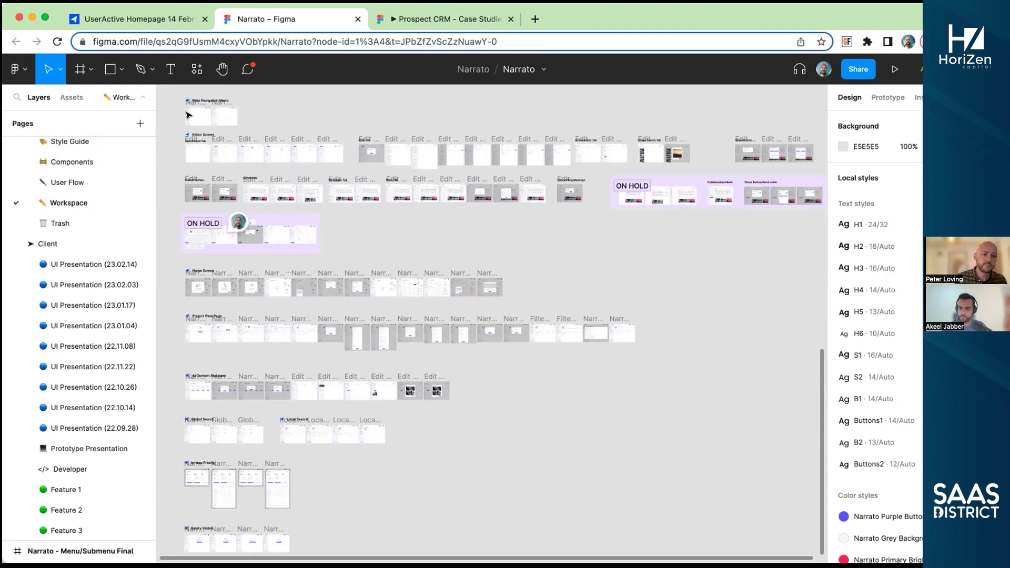
Step: Examine the first Menu/Submenu Final screen in the Main Navigation Menu group, including its side menu and header
scroll(189, 115, "up", 3)
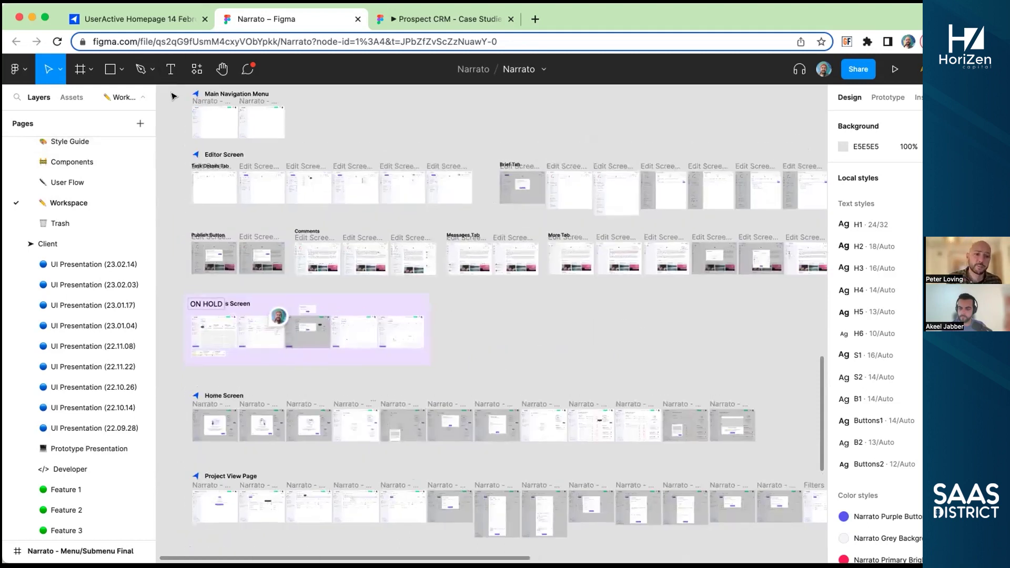
scroll(174, 96, "up", 5)
scroll(176, 94, "up", 5)
scroll(507, 108, "up", 3)
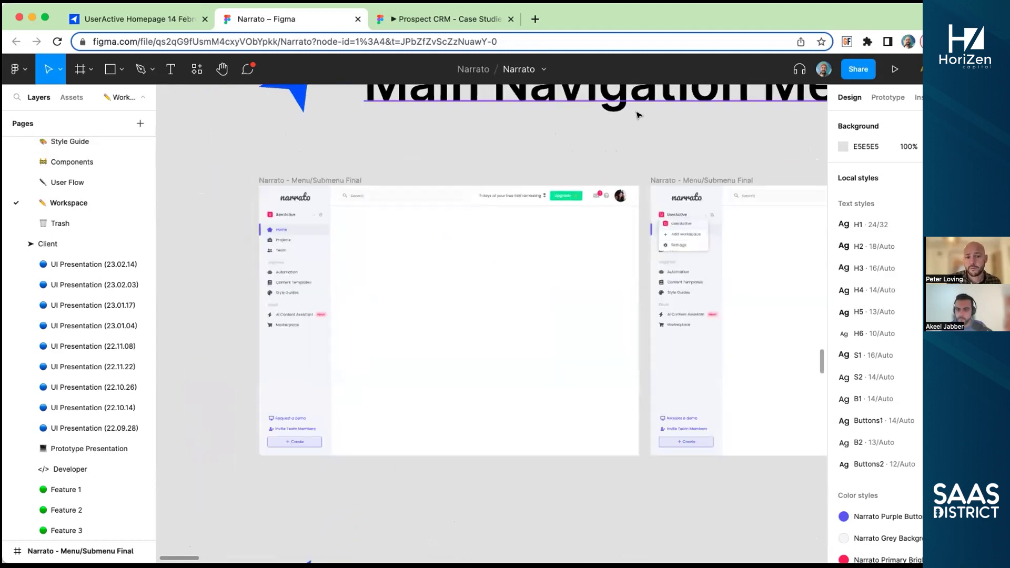
scroll(421, 360, "up", 2)
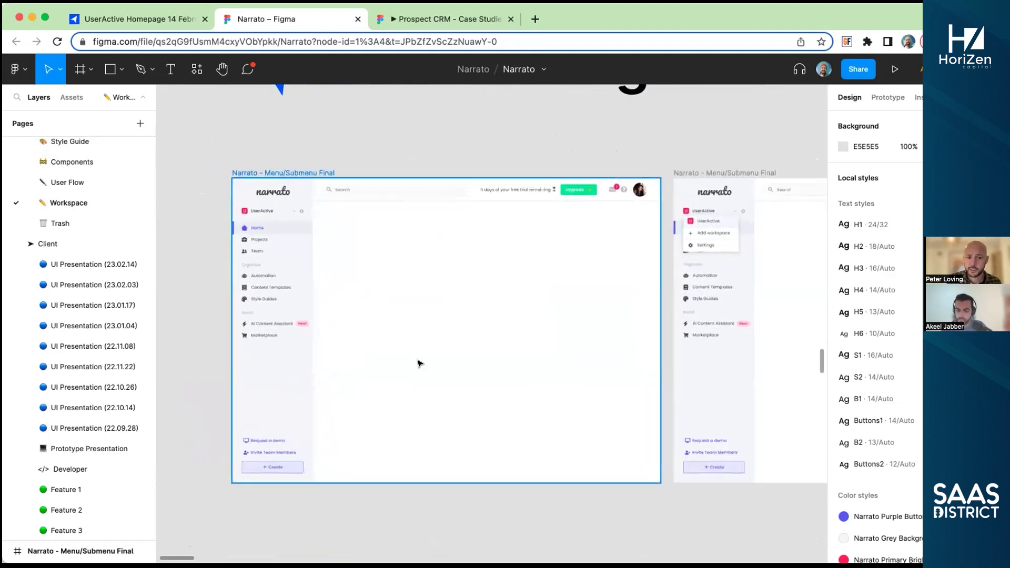
scroll(339, 337, "up", 2)
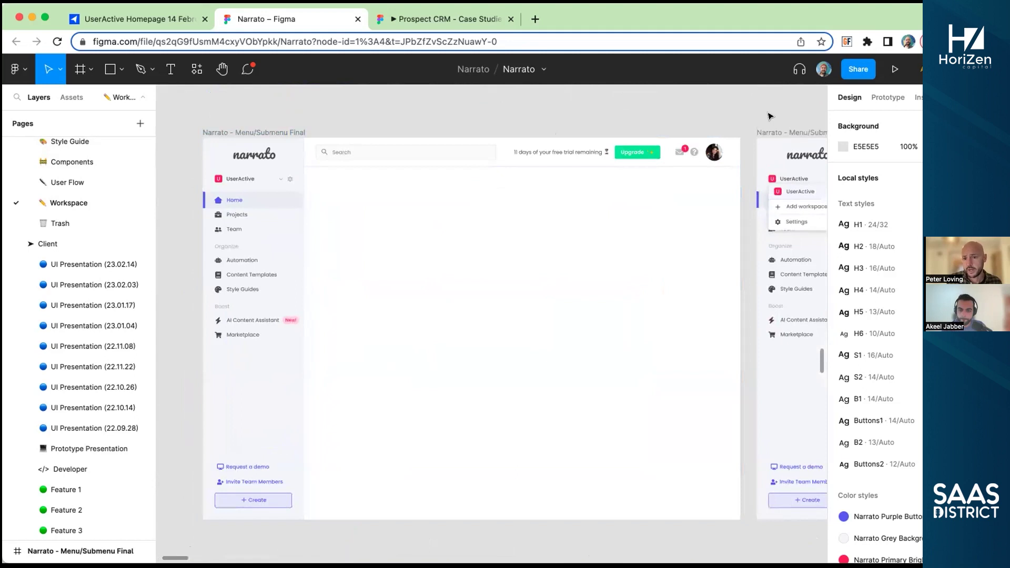
scroll(768, 116, "up", 1)
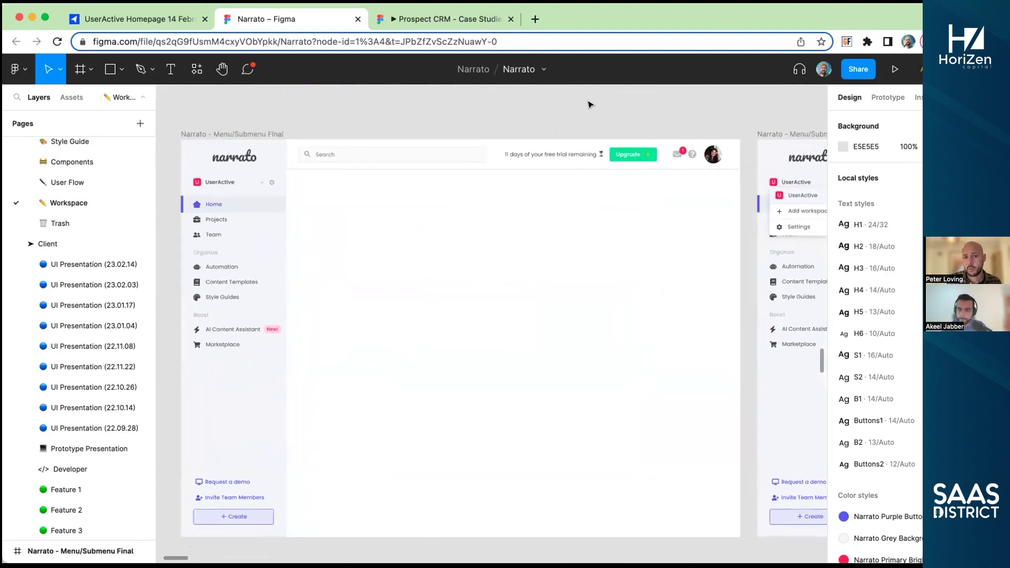
scroll(752, 103, "down", 2)
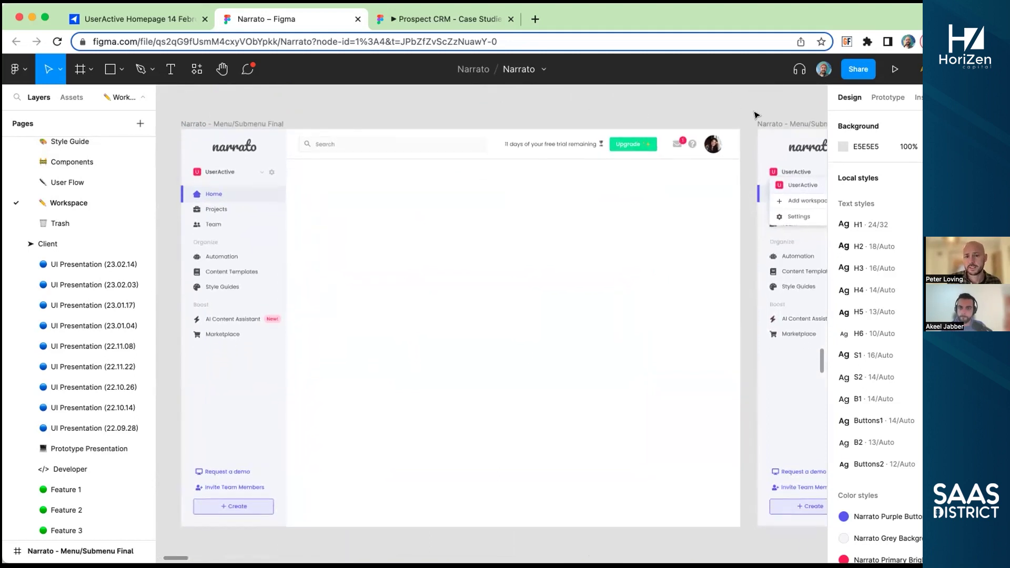
scroll(178, 108, "up", 1)
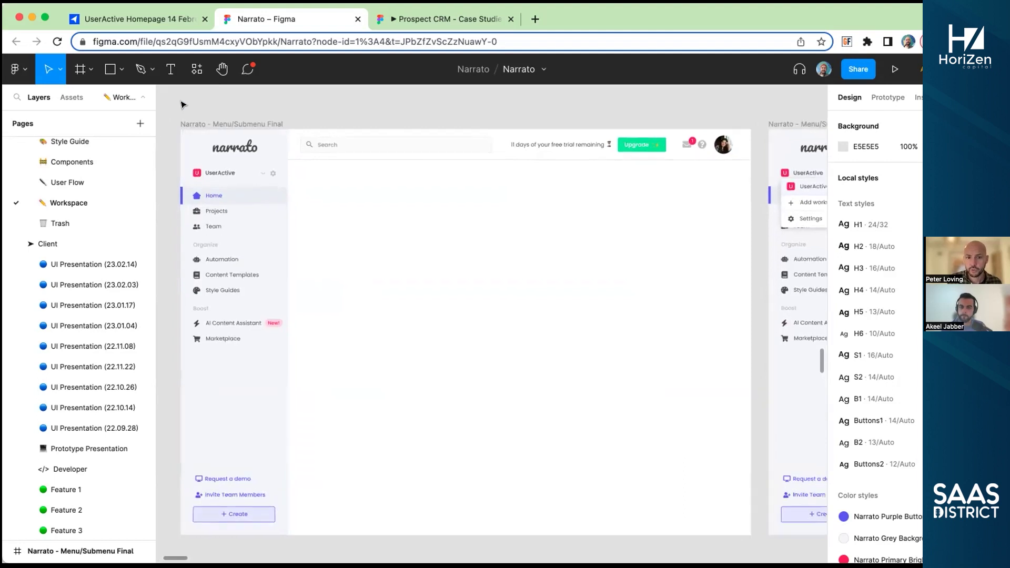
scroll(610, 90, "down", 2)
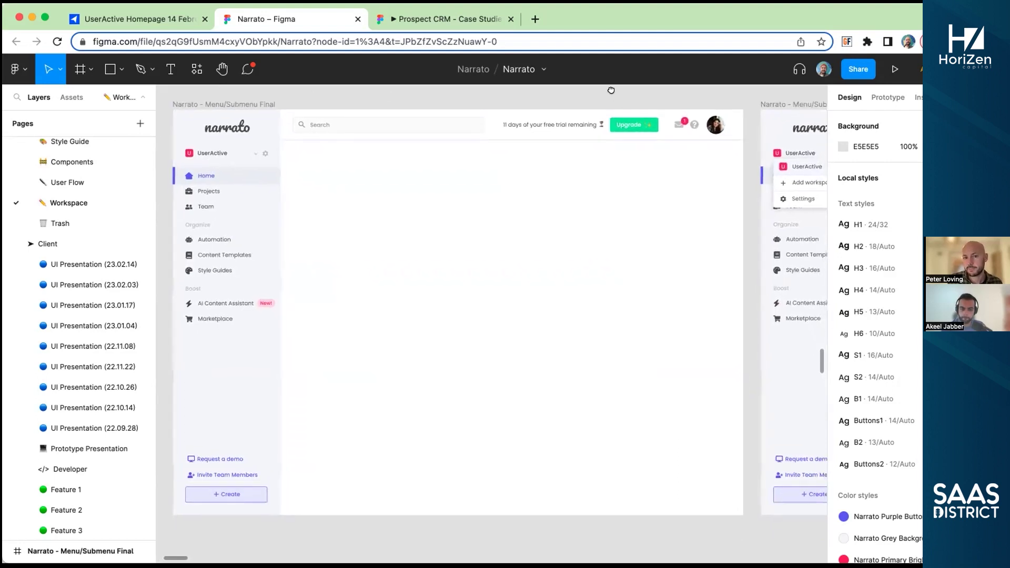
scroll(638, 165, "down", 1)
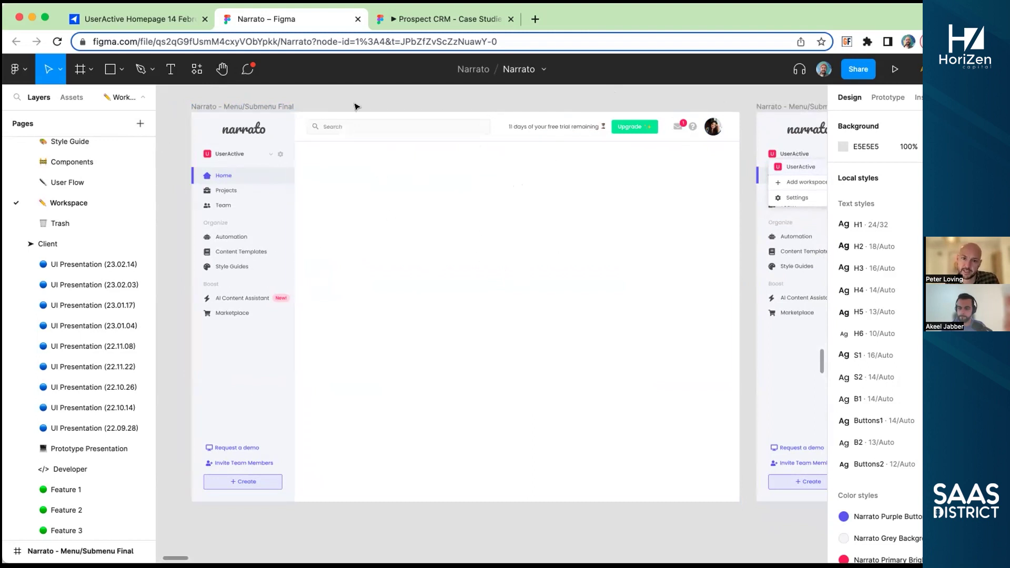
Step: Inspect the second Menu/Submenu Final screen, focusing on its open workspace dropdown with Add workspace and Settings
left_click_drag(737, 313, 248, 289)
scroll(555, 259, "right", 2)
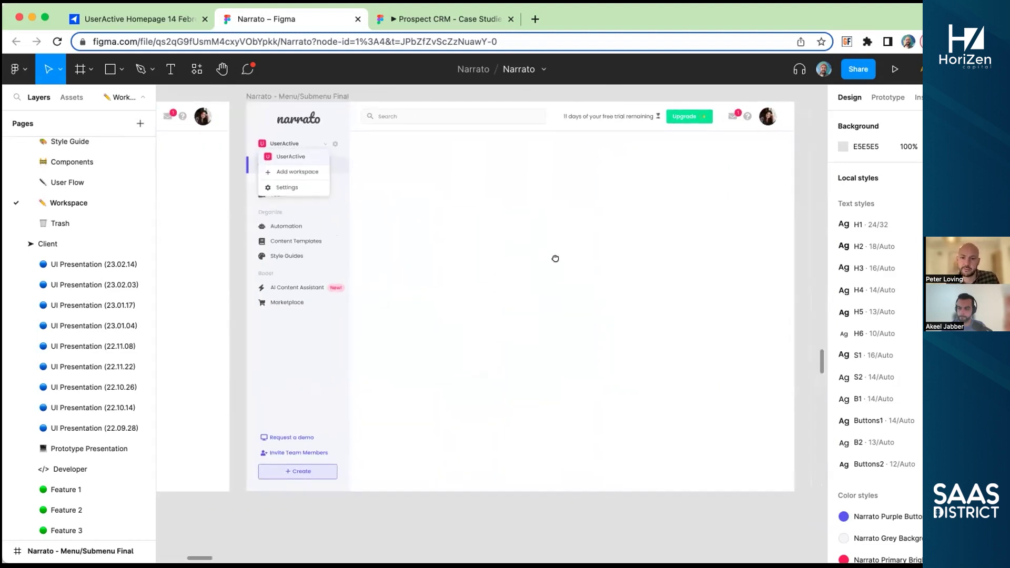
scroll(574, 103, "up", 2)
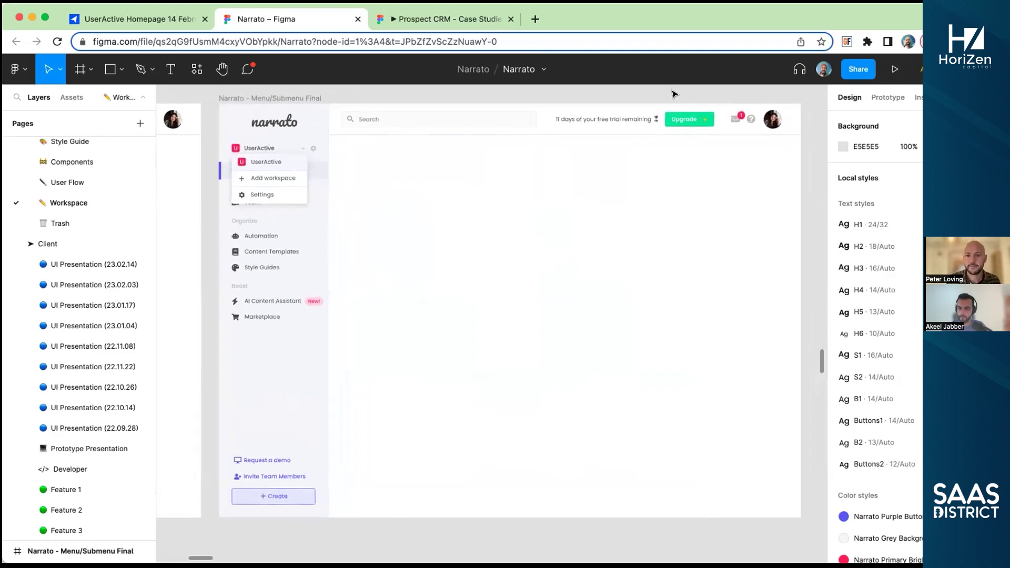
scroll(675, 95, "up", 1)
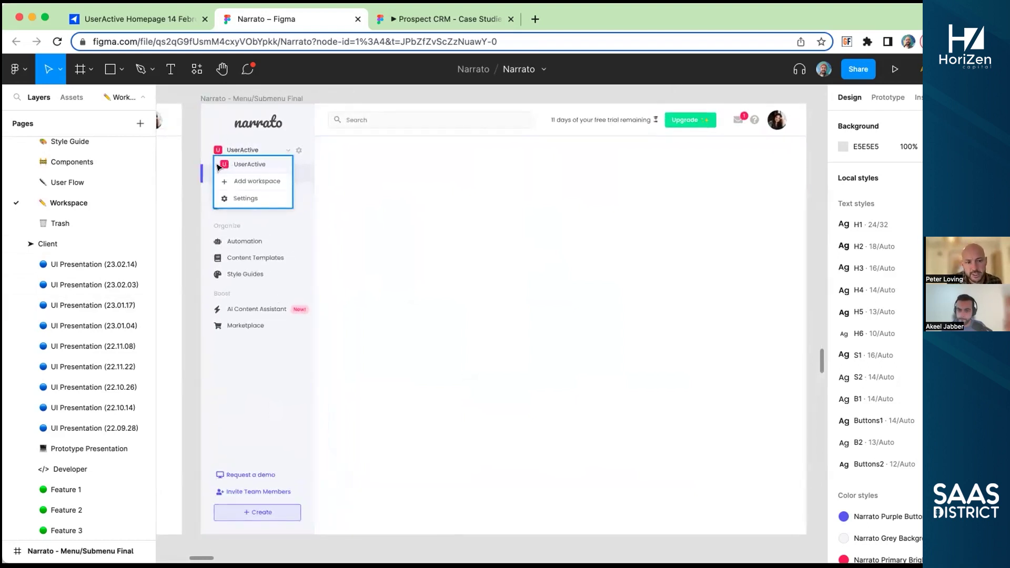
scroll(212, 150, "up", 3)
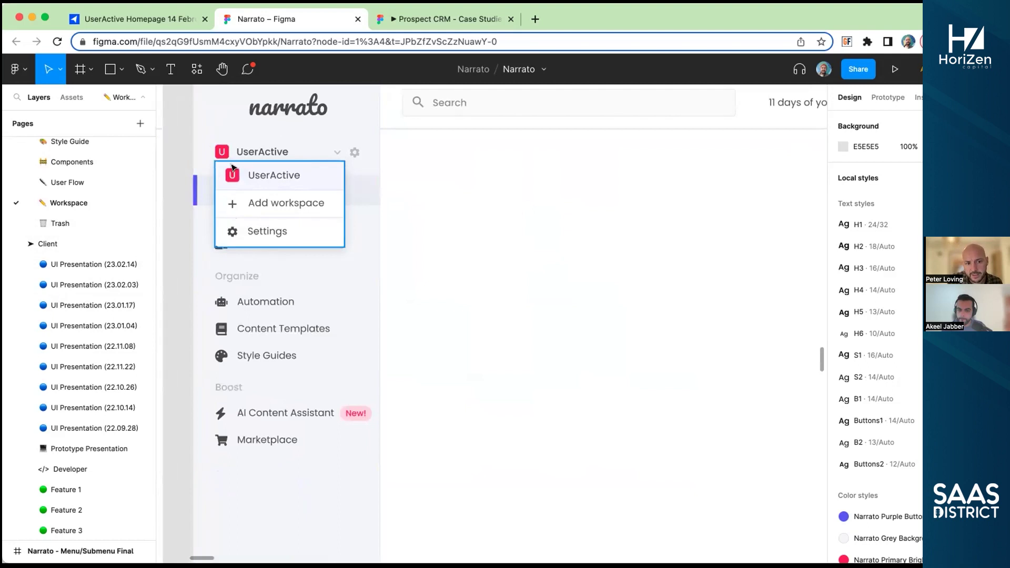
scroll(277, 170, "up", 1)
scroll(280, 200, "down", 2)
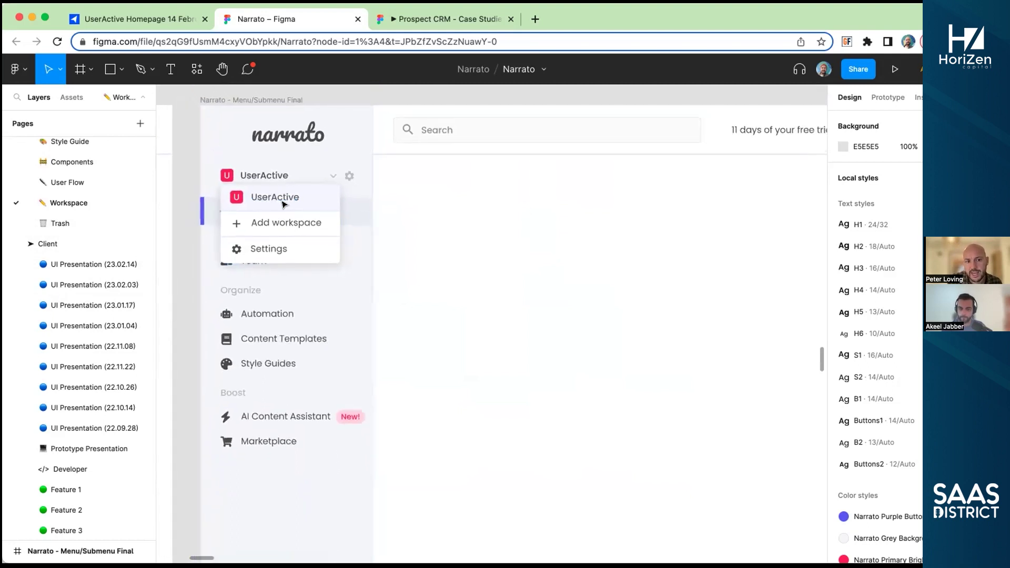
scroll(265, 196, "down", 1)
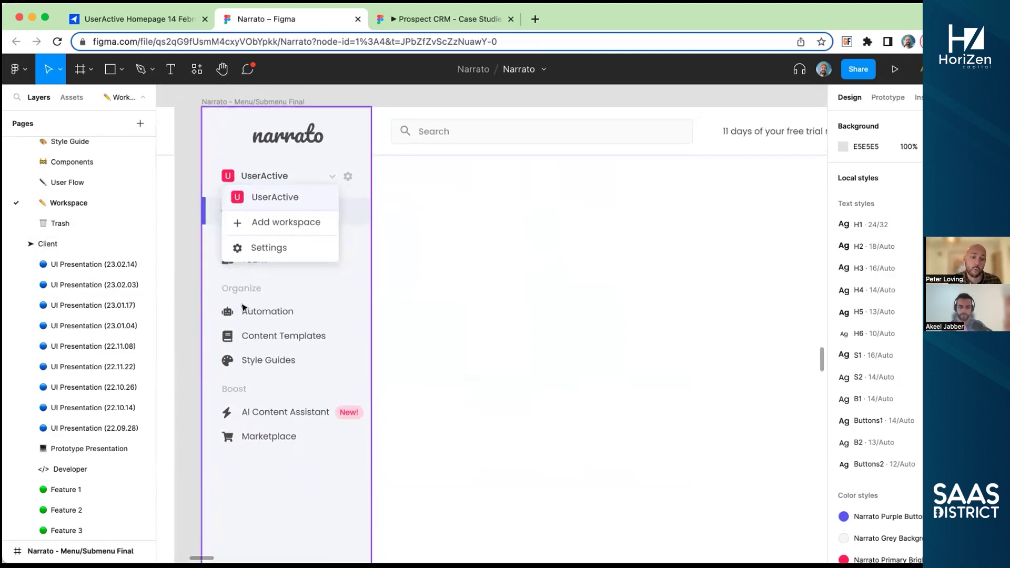
Step: Return to the first Menu/Submenu Final screen and examine its Home, Organize and Boost side menu sections
left_click_drag(190, 282, 701, 286)
left_click_drag(323, 268, 370, 311)
left_click(333, 245)
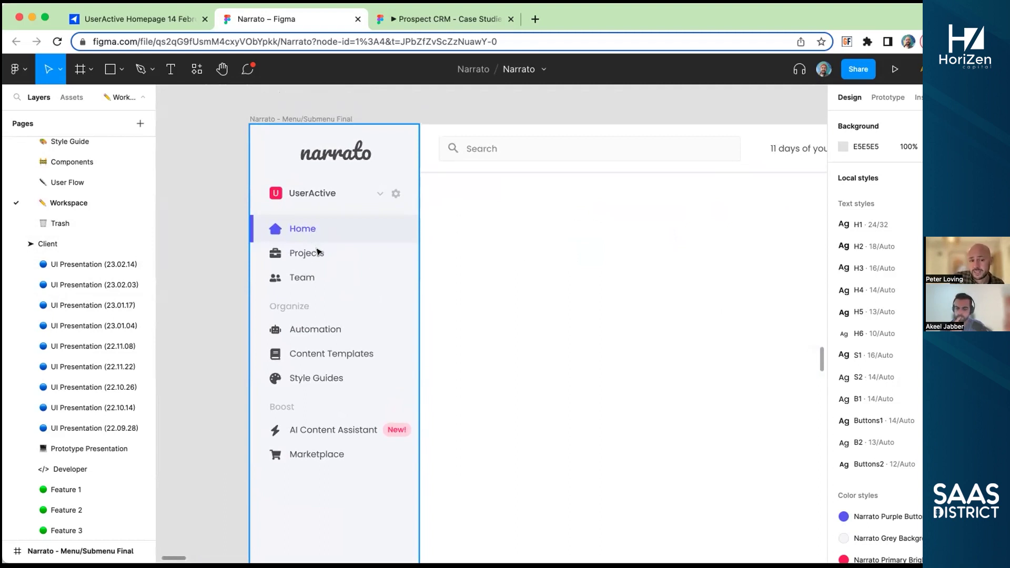
scroll(312, 283, "down", 1)
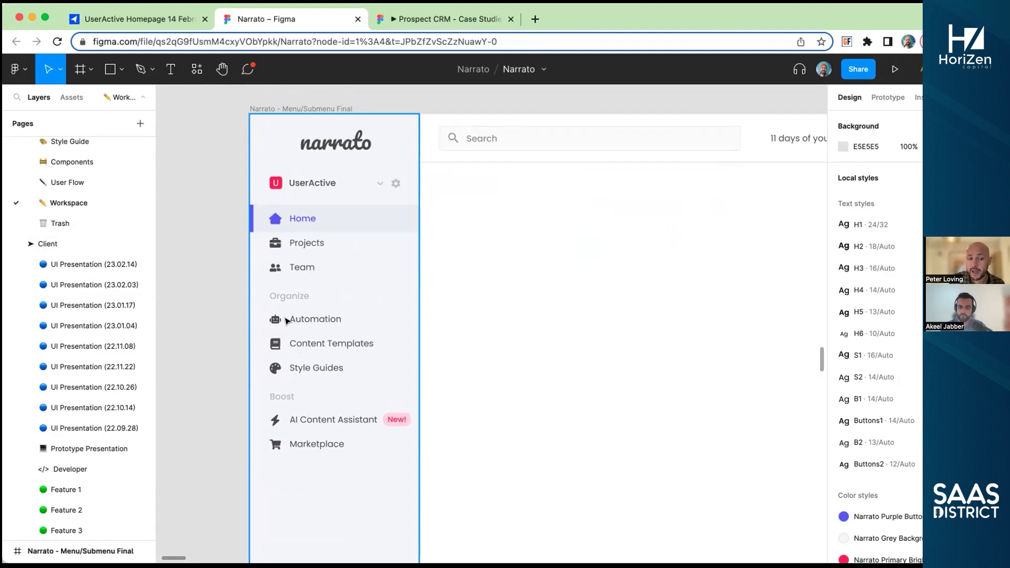
left_click_drag(453, 351, 401, 329)
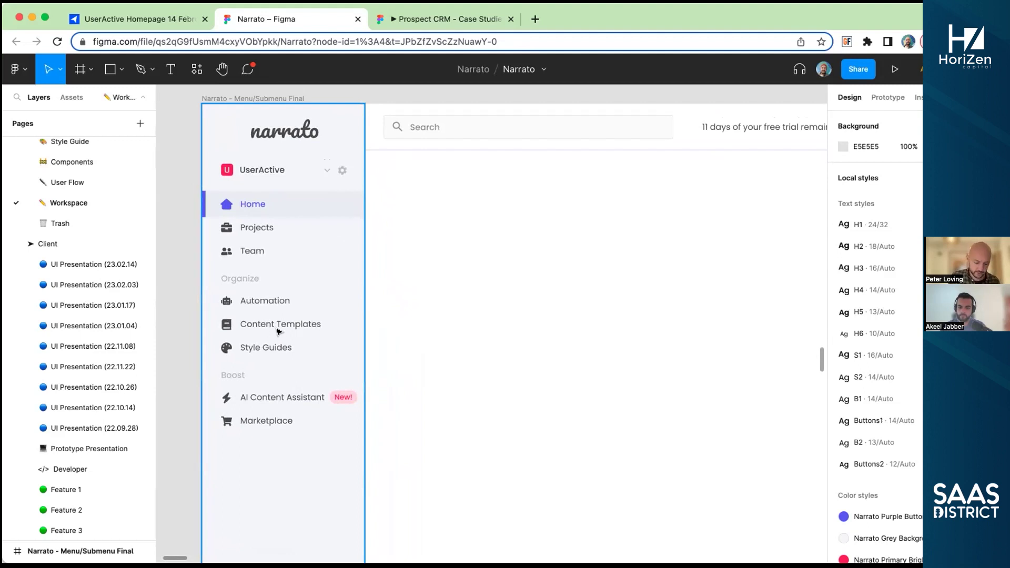
Step: Survey the Editor Screen group, looking along its Task Details Tab, Brief Tab, Comments and Messages Tab rows
scroll(273, 345, "down", 5)
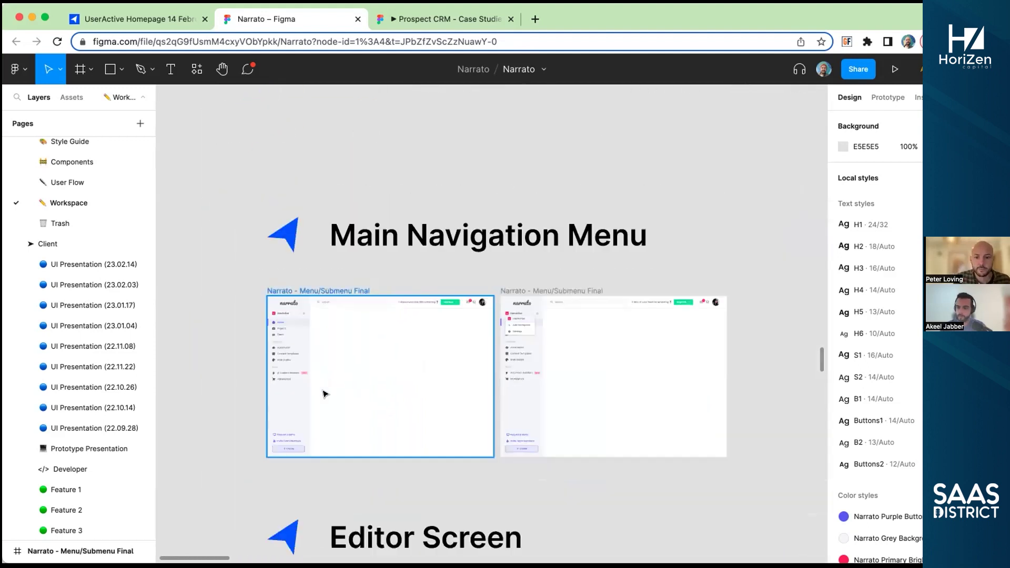
scroll(326, 395, "down", 10)
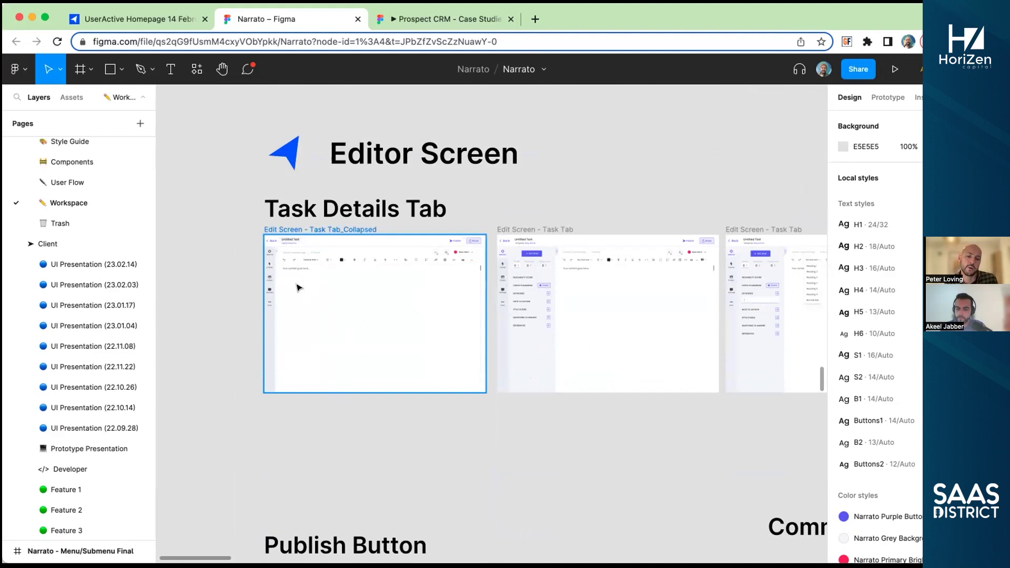
scroll(308, 291, "down", 5)
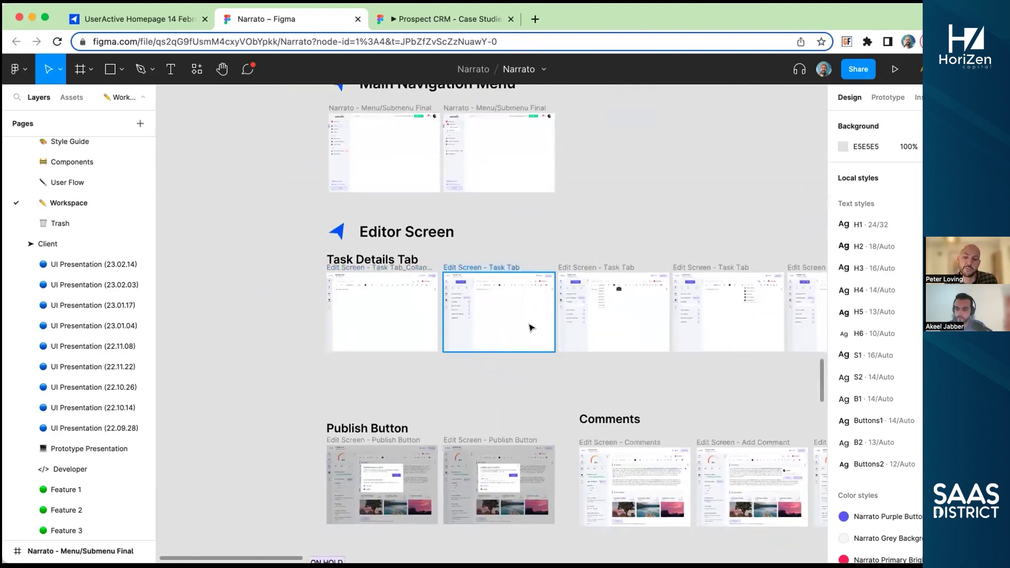
scroll(606, 313, "right", 10)
scroll(605, 309, "left", 6)
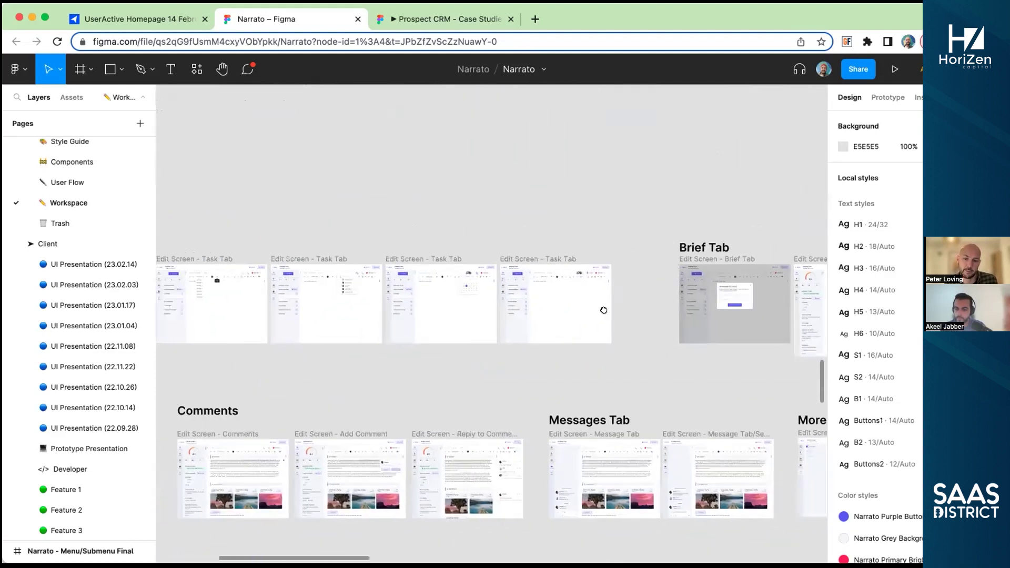
scroll(385, 314, "left", 6)
Step: Examine the Edit Screen - Task Tab_Collapsed screen, including its collapsed sidebar, formatting toolbar and content area
left_click(375, 288)
scroll(362, 286, "up", 5)
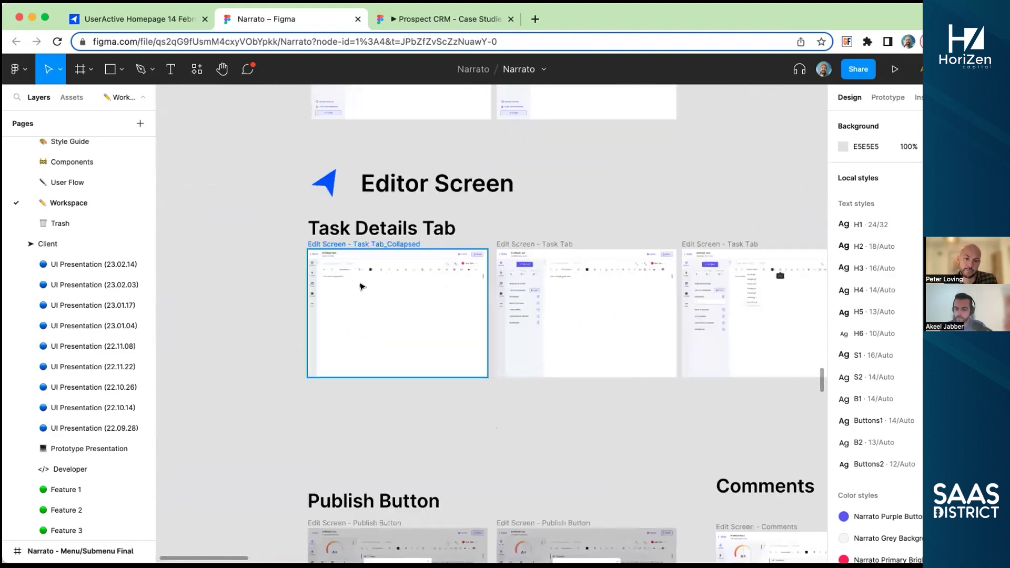
scroll(347, 292, "up", 5)
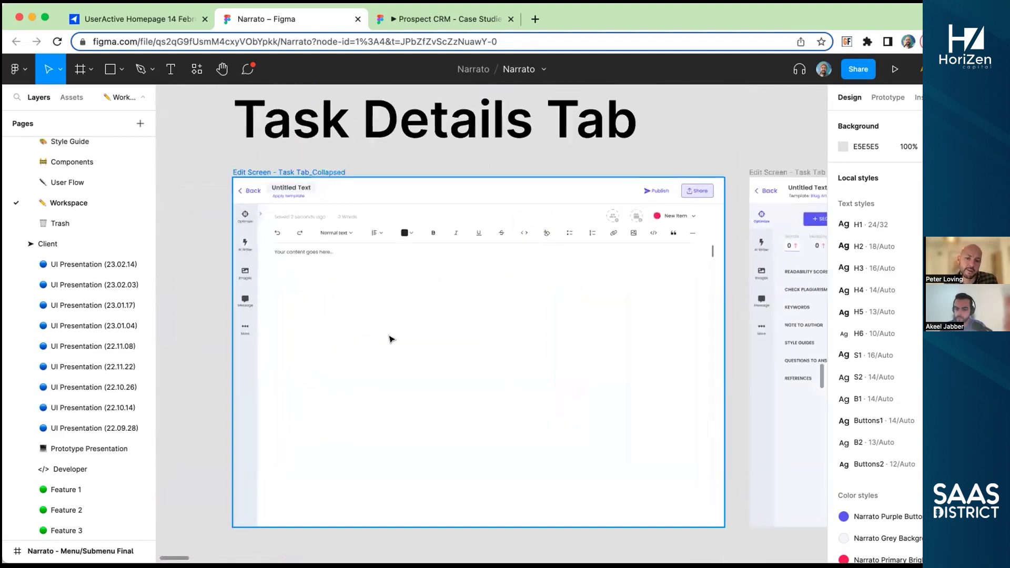
scroll(694, 460, "up", 2)
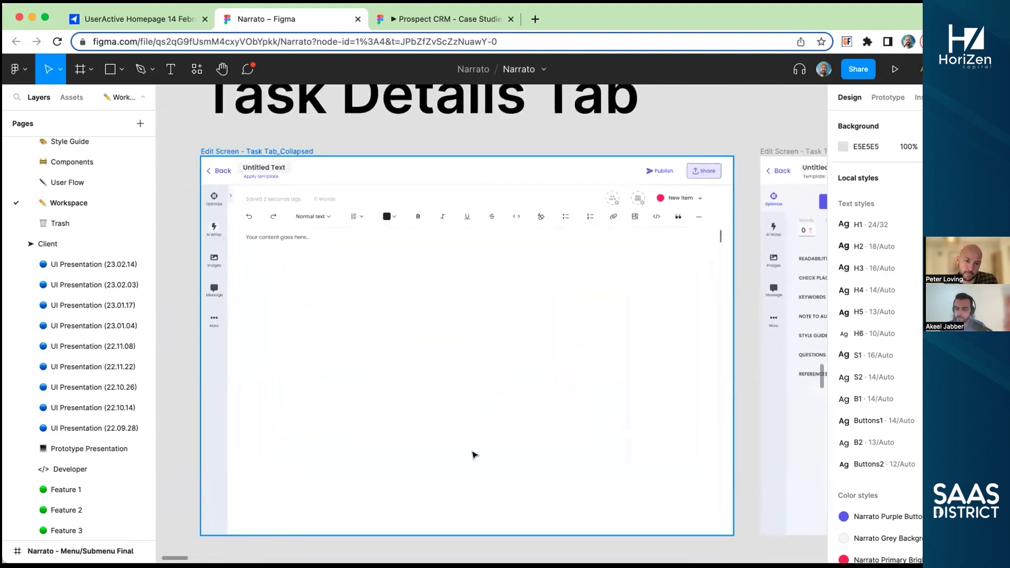
scroll(471, 472, "down", 3)
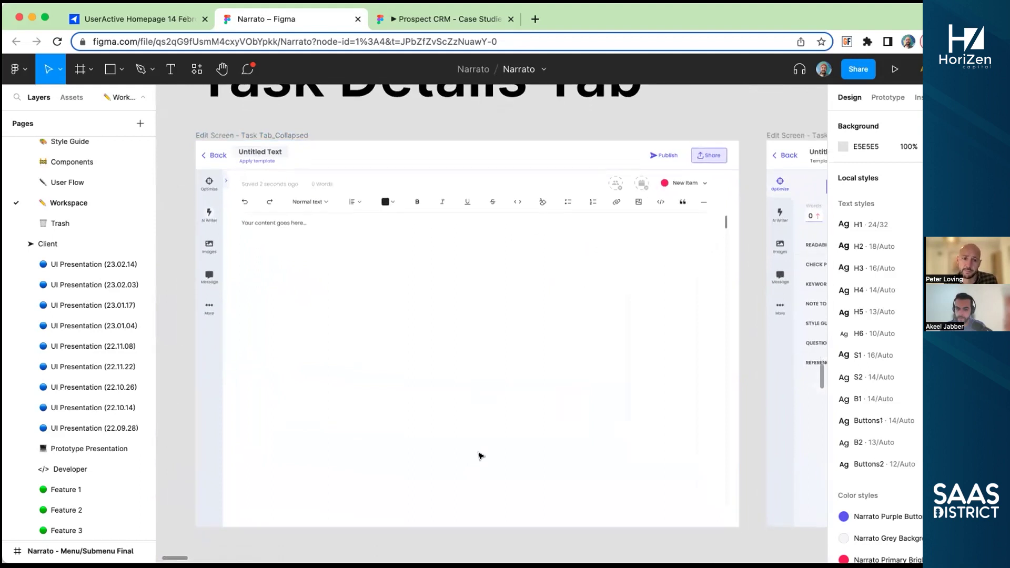
scroll(495, 331, "up", 1)
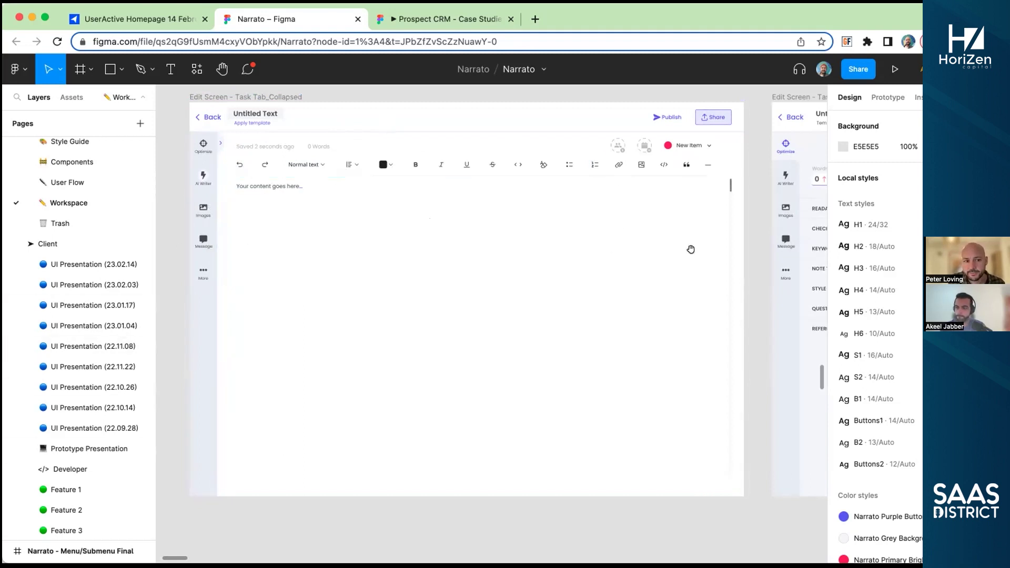
Step: Review the expanded Task Tab screens, covering the SEO Brief sidebar, the Keywords entry field and the heading style dropdown
scroll(690, 249, "right", 10)
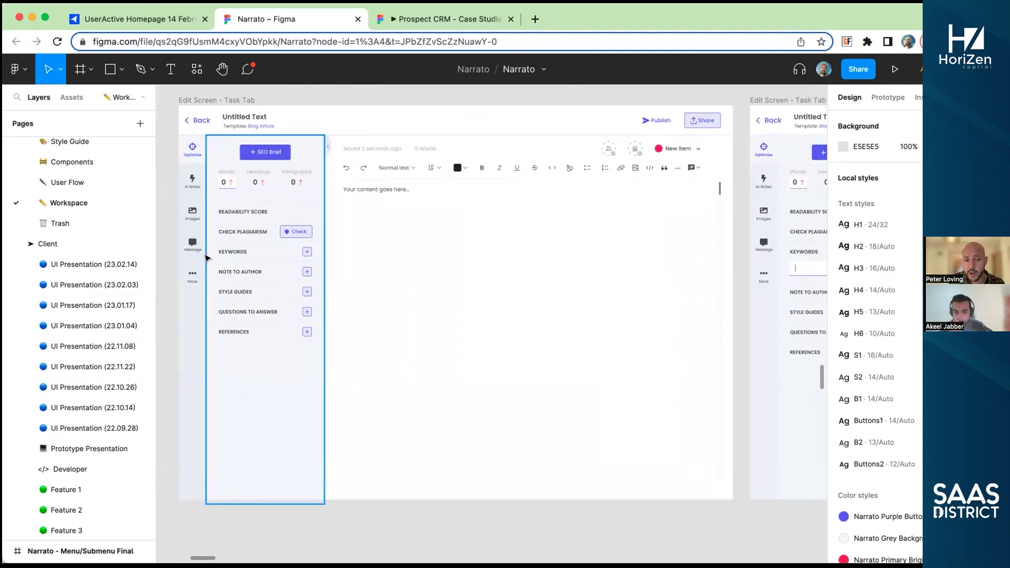
left_click_drag(569, 258, 289, 259)
scroll(455, 239, "right", 7)
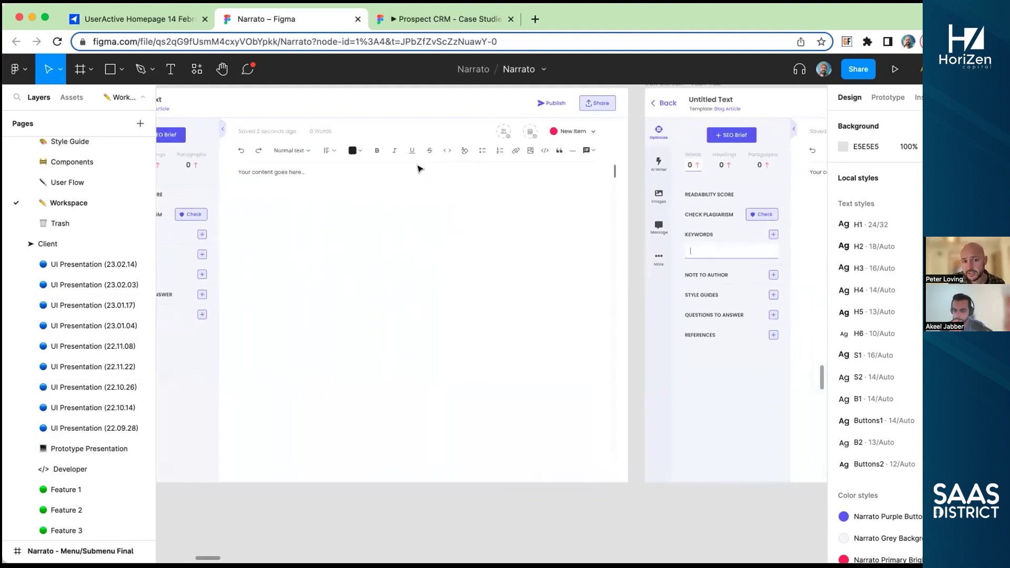
scroll(650, 240, "right", 7)
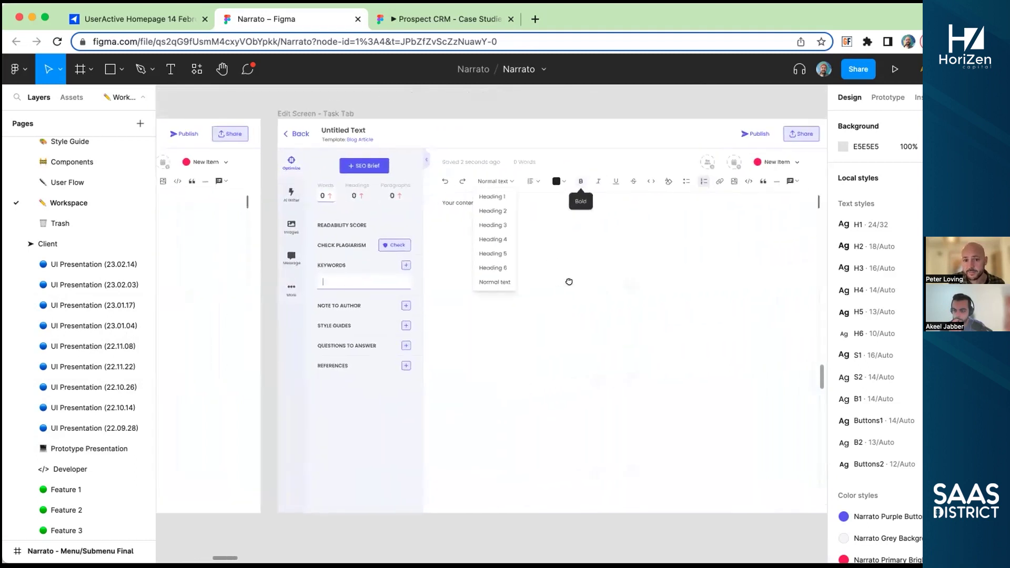
scroll(567, 283, "right", 2)
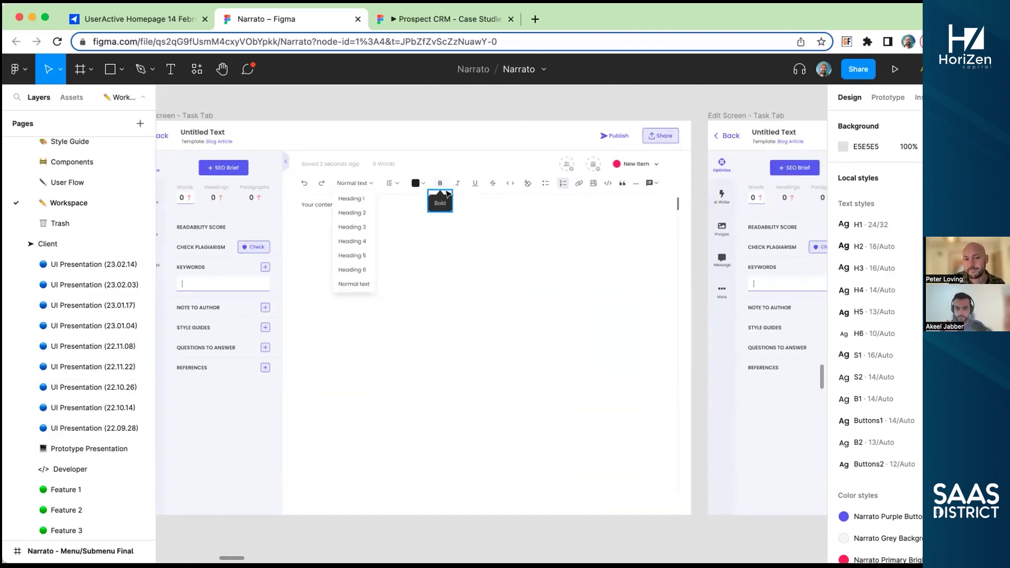
Step: Review the remaining Task Tab screens, covering the assignee dropdown, the due date calendar and the assigned task header
left_click_drag(645, 250, 291, 250)
left_click_drag(623, 263, 430, 266)
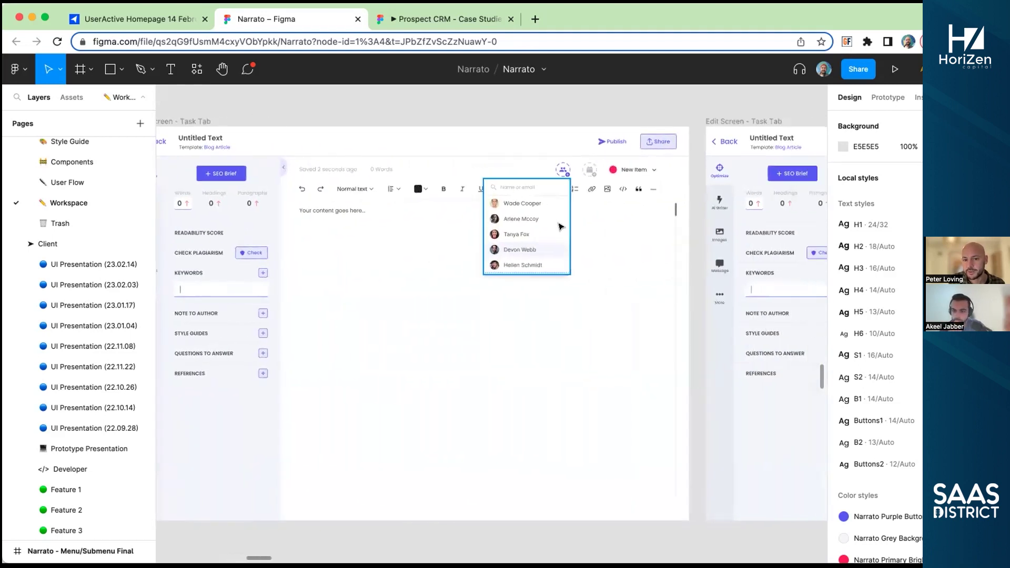
left_click_drag(707, 282, 231, 286)
left_click_drag(697, 309, 575, 299)
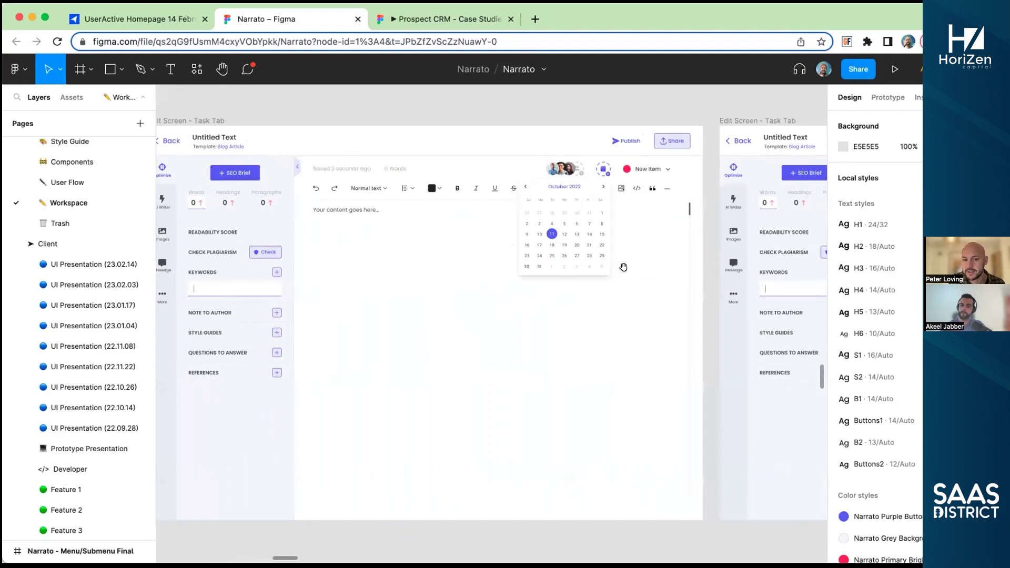
left_click_drag(713, 281, 485, 282)
left_click_drag(654, 282, 492, 281)
left_click_drag(607, 281, 451, 281)
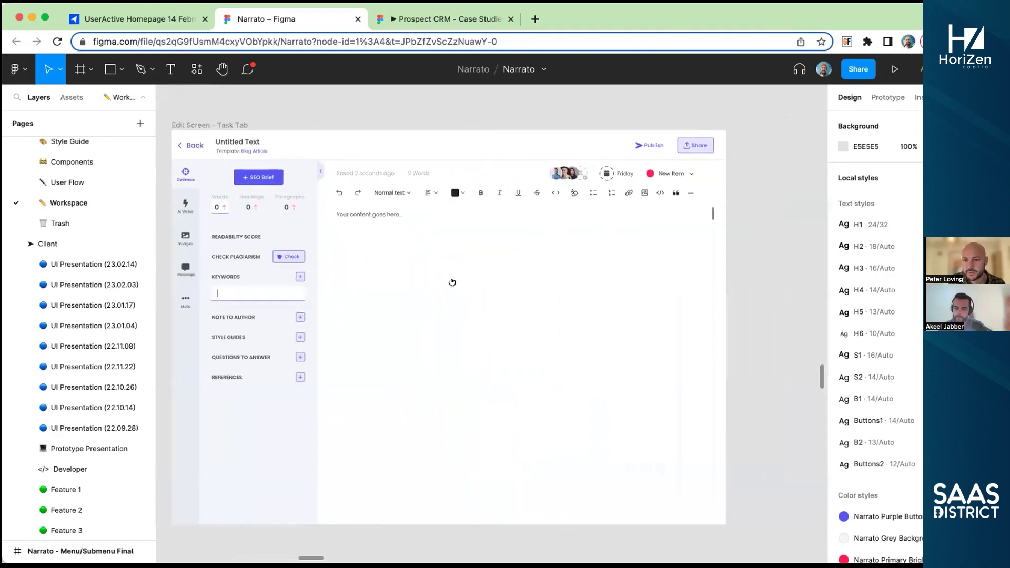
Step: Move on to the Brief Tab row and inspect the screen with the filled-in content score and brief sidebar
left_click_drag(687, 280, 315, 280)
scroll(584, 288, "down", 2)
left_click_drag(586, 288, 295, 295)
left_click(676, 289)
key("shift+2")
scroll(440, 276, "up", 3)
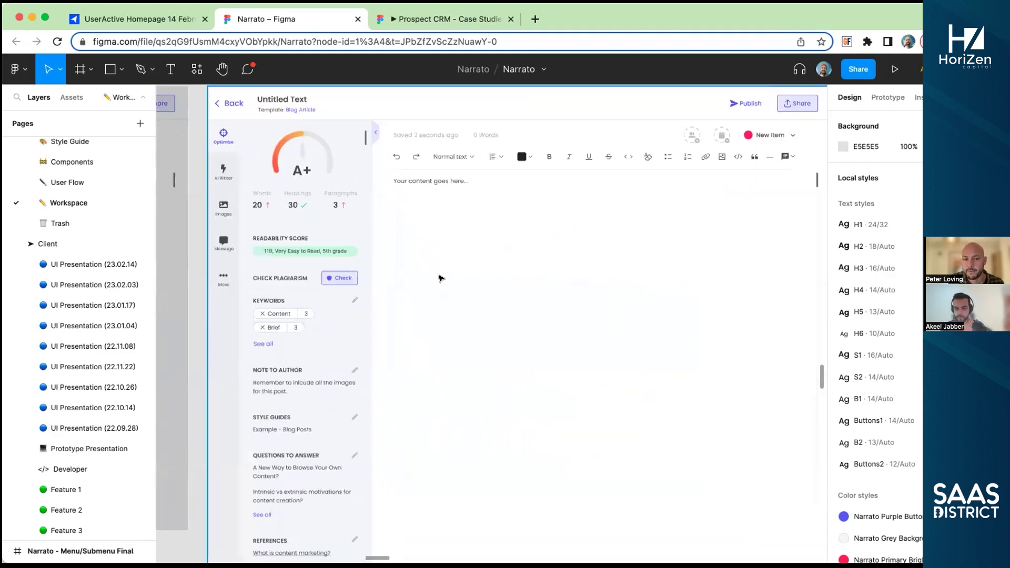
Step: Review the Brief Tab screens with the plagiarism check result and the Edit your SEO Brief panel's Keywords and Note to Author tabs
scroll(444, 277, "down", 2)
left_click_drag(597, 291, 230, 288)
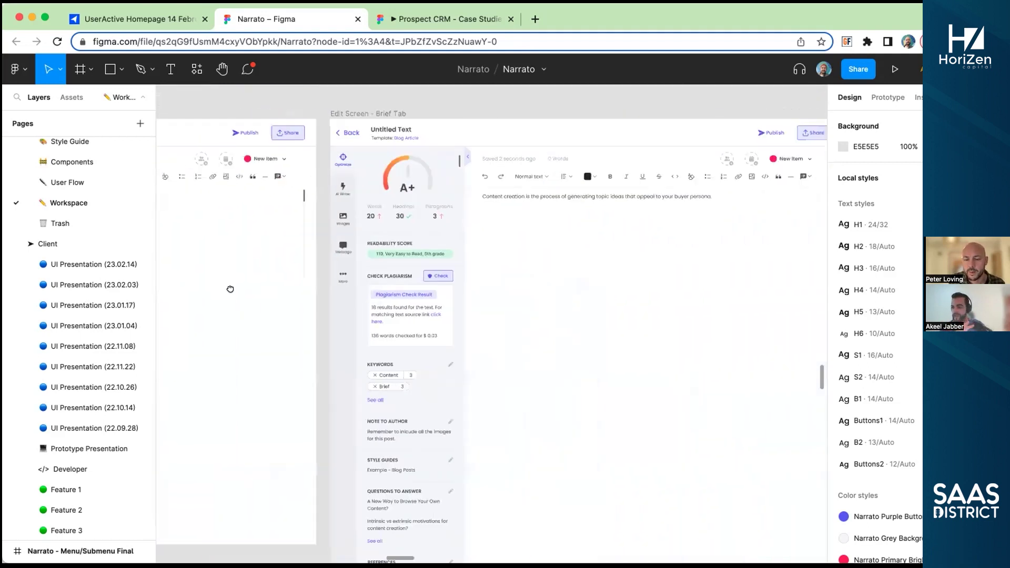
left_click_drag(686, 287, 586, 286)
left_click_drag(721, 283, 196, 289)
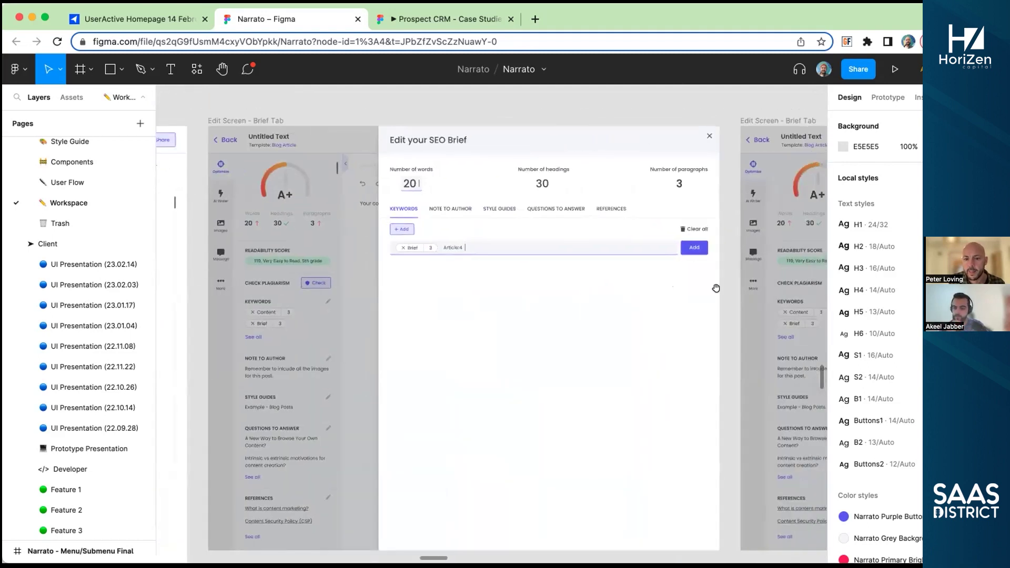
left_click_drag(725, 287, 208, 288)
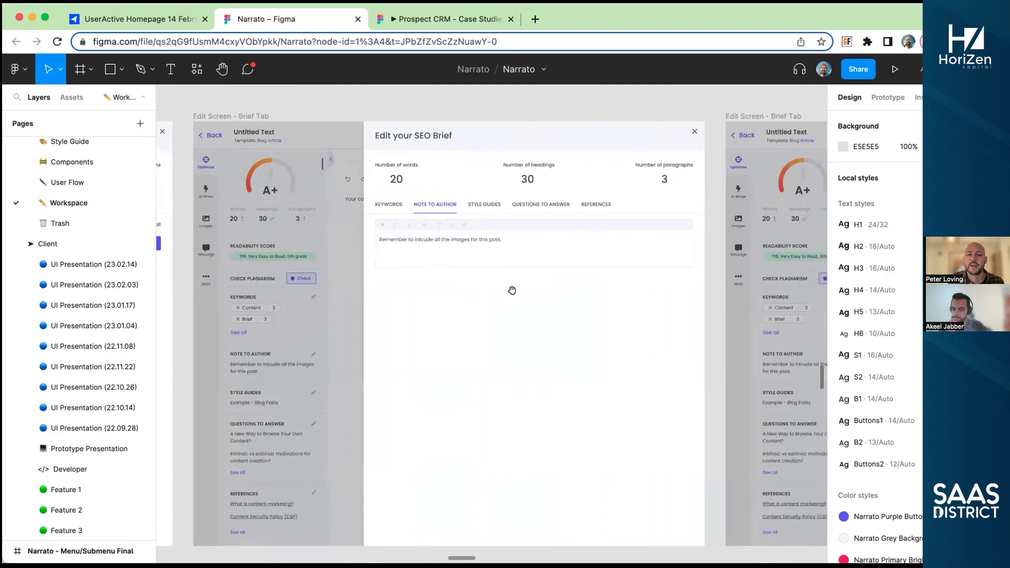
Step: Survey the rest of the Brief Tab row and the More Tab, Messages Tab and Comments rows beneath it
scroll(570, 316, "down", 3)
scroll(574, 327, "down", 2)
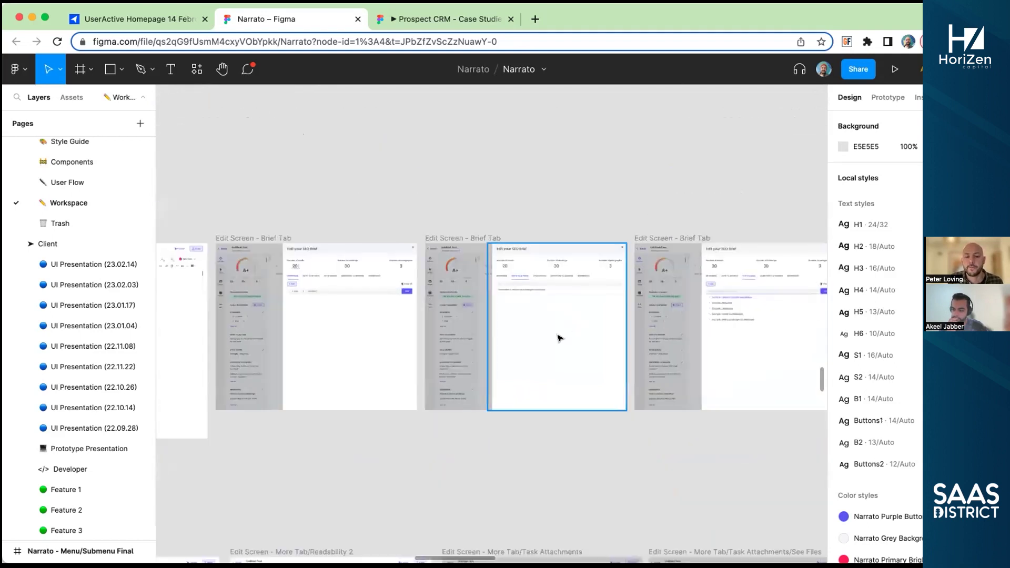
scroll(500, 361, "down", 3)
scroll(507, 363, "down", 1)
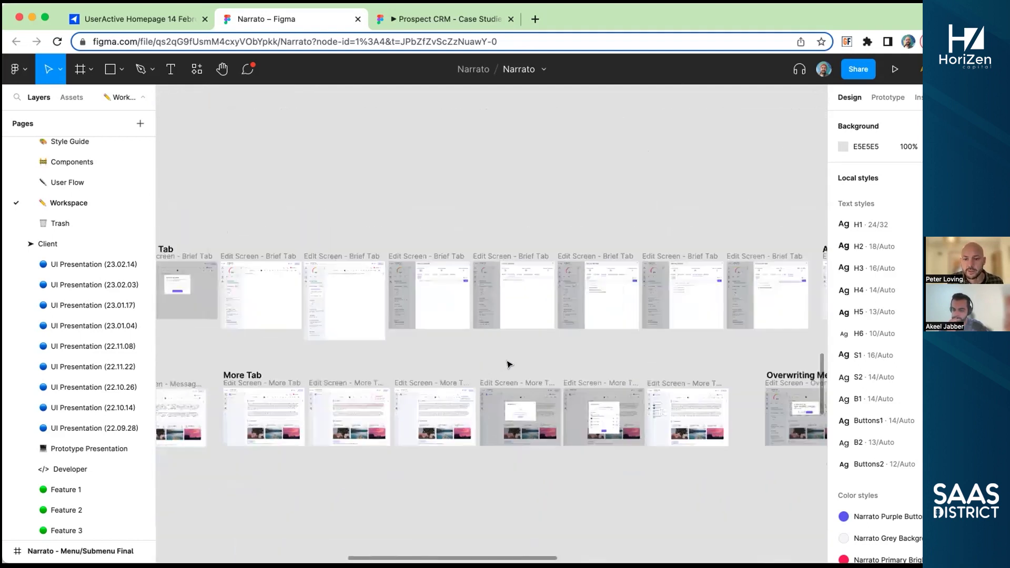
scroll(426, 349, "up", 2)
left_click_drag(427, 350, 679, 321)
scroll(350, 311, "left", 5)
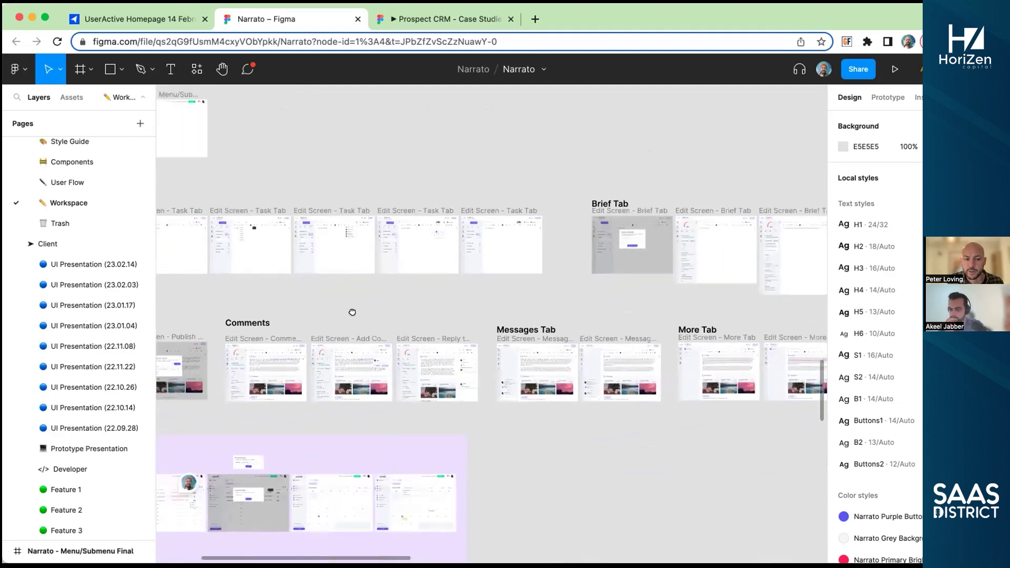
Step: Examine both Publish Button screens, focusing on the Publish your content dialog and its software dropdown
scroll(342, 373, "up", 5)
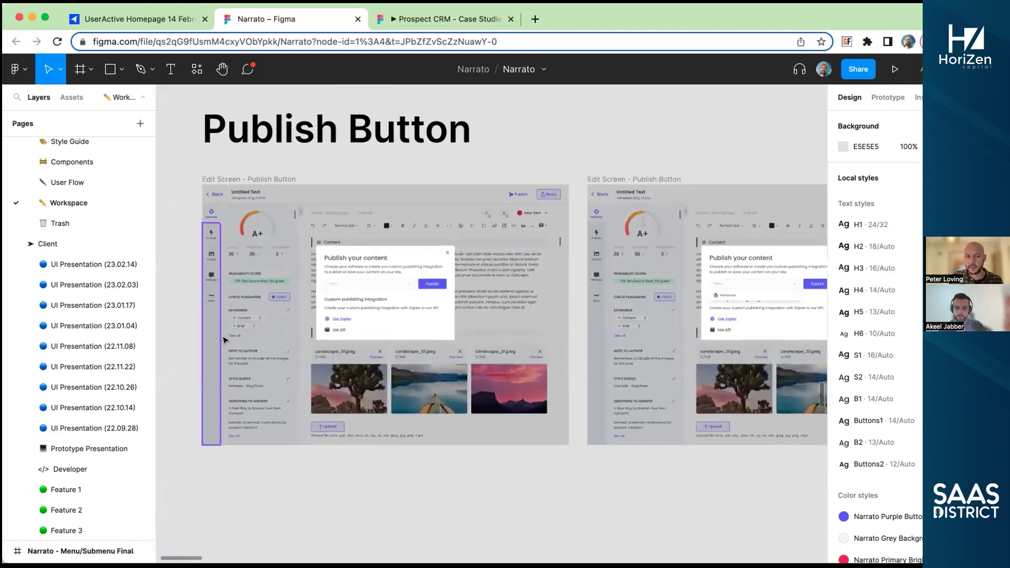
scroll(200, 232, "up", 5)
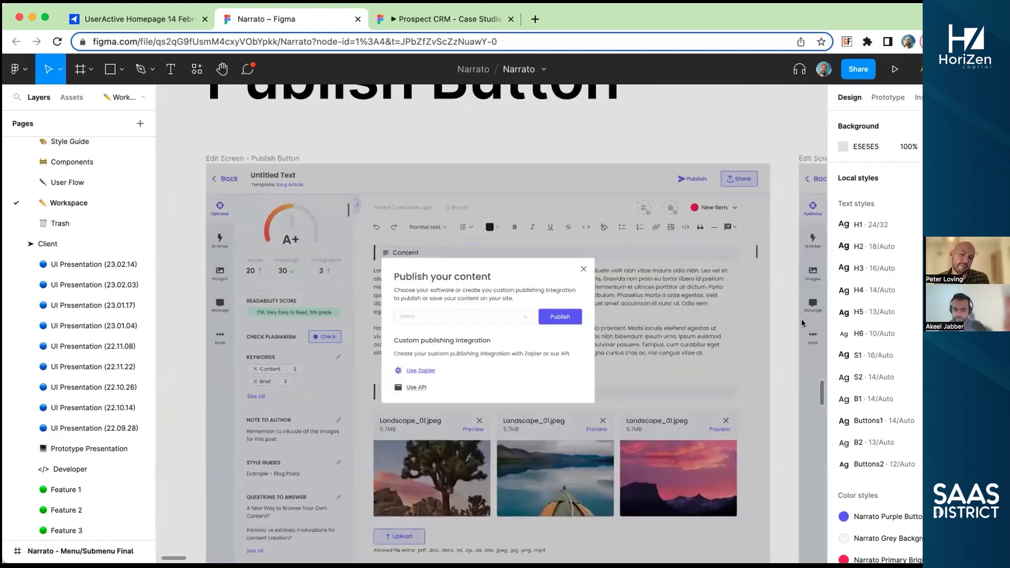
left_click_drag(628, 132, 652, 95)
scroll(666, 110, "up", 1)
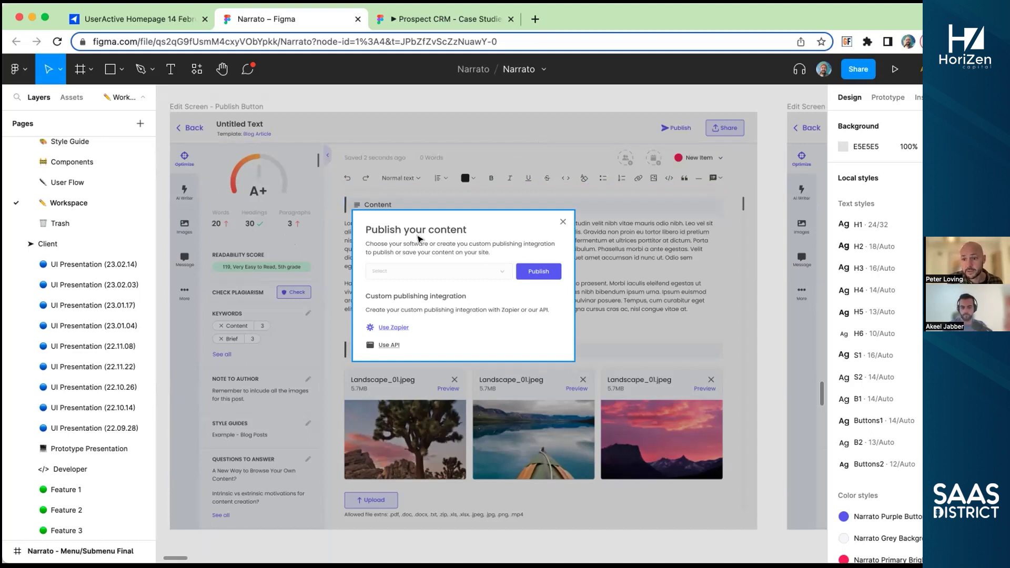
scroll(552, 269, "down", 3)
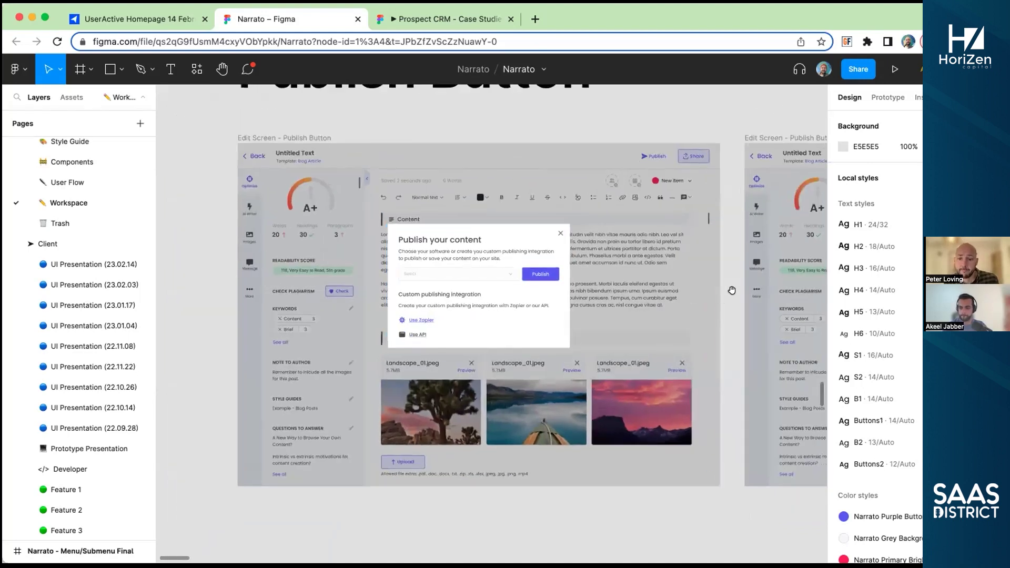
scroll(731, 291, "right", 10)
scroll(575, 233, "right", 5)
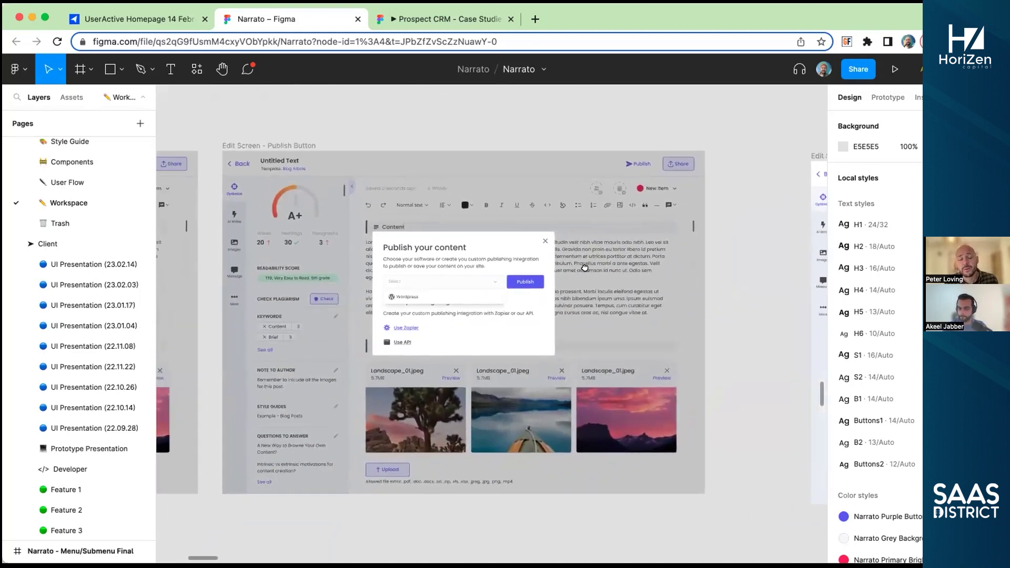
Step: Inspect the Edit Screen - Comments screen with its highlighted text, and bring the Projects Screen group into view
scroll(388, 262, "right", 8)
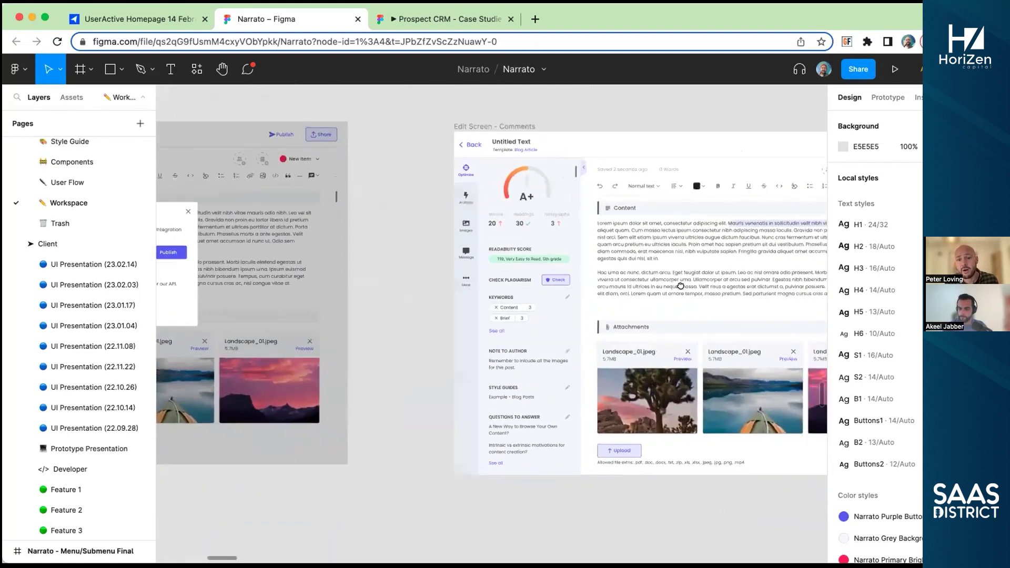
scroll(392, 270, "up", 2)
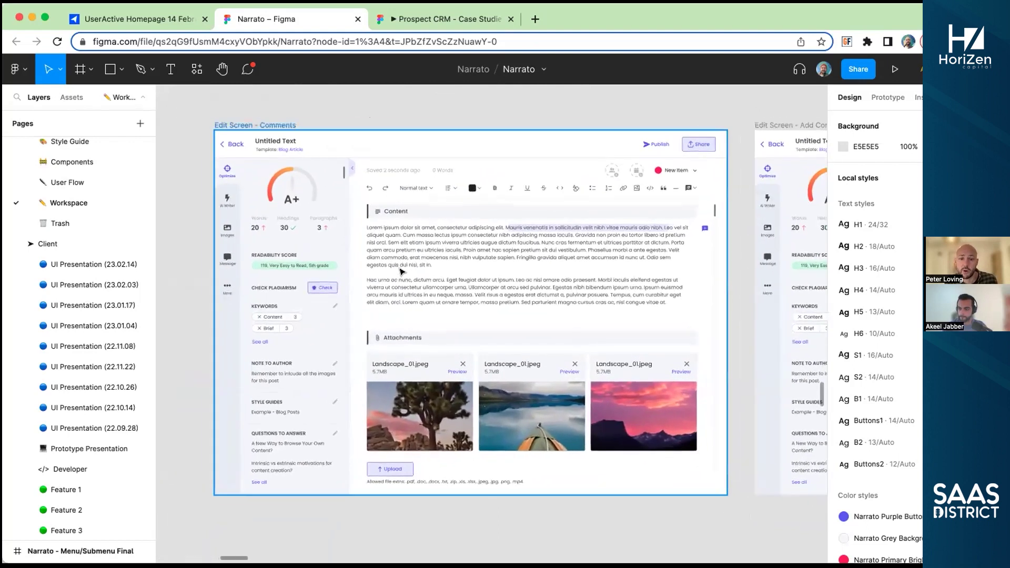
scroll(617, 281, "up", 1)
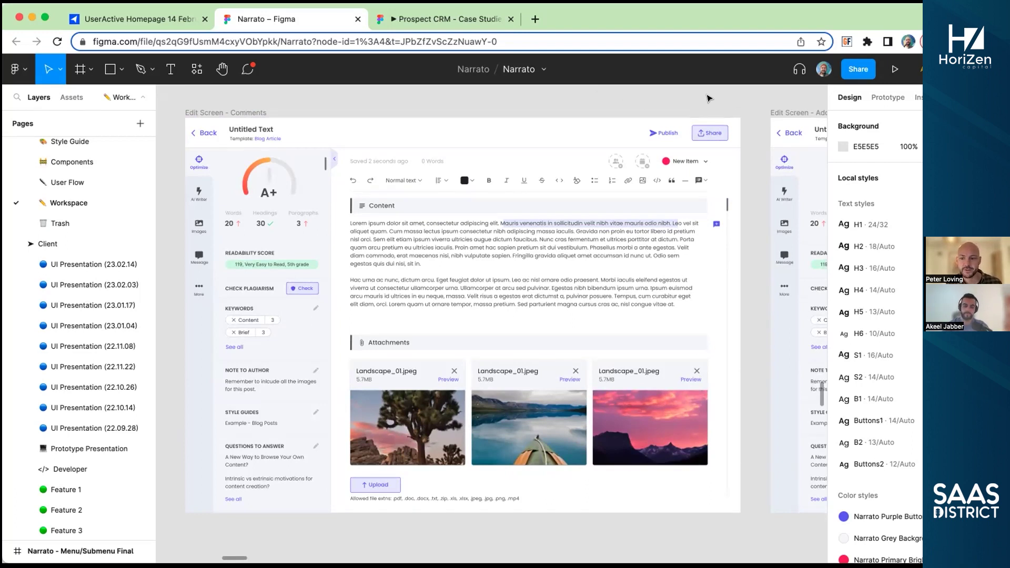
scroll(698, 160, "down", 5)
scroll(683, 200, "down", 5)
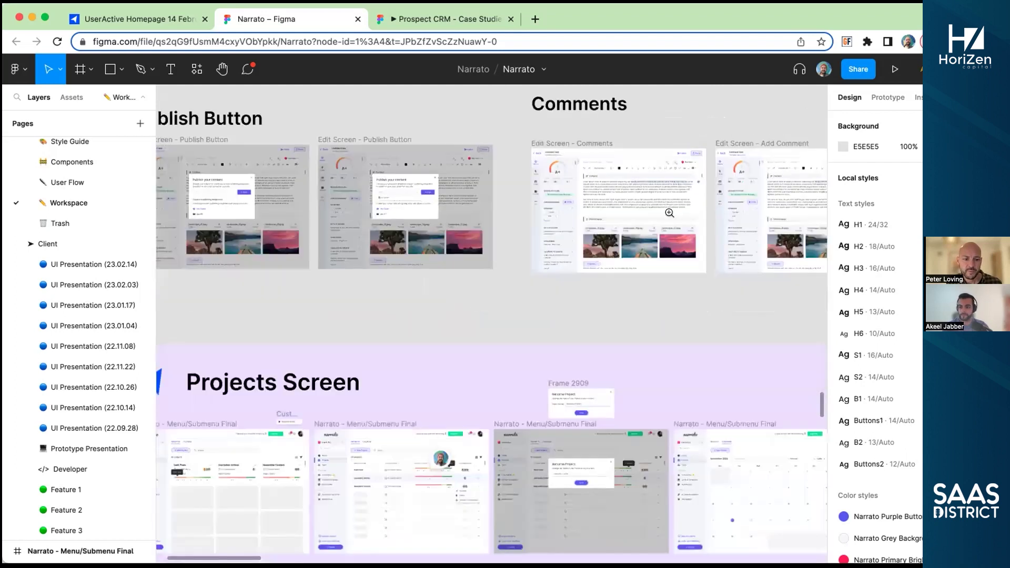
Step: Survey the Home Screen and Project View Page rows, and examine the first Home Screen frame with its "Everything in one place" onboarding dialog
scroll(638, 470, "down", 10)
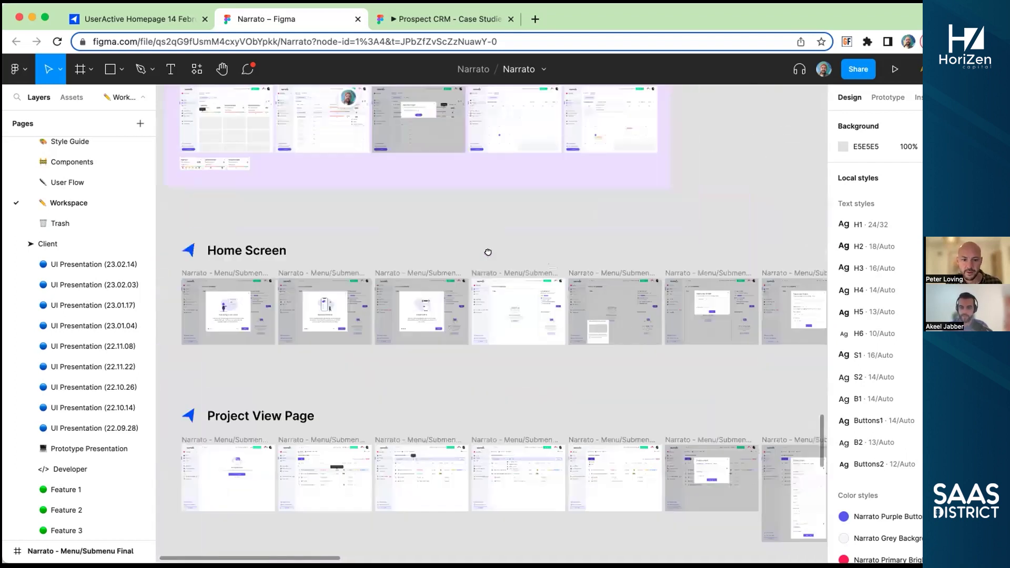
scroll(514, 217, "down", 1)
scroll(514, 218, "left", 2)
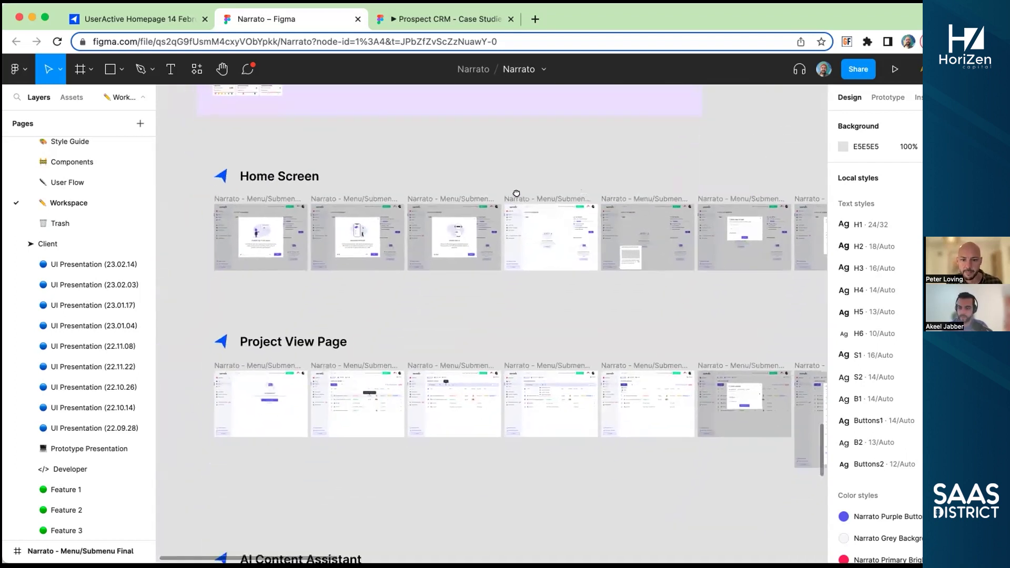
scroll(515, 197, "up", 3)
scroll(577, 241, "down", 2)
scroll(282, 279, "up", 10)
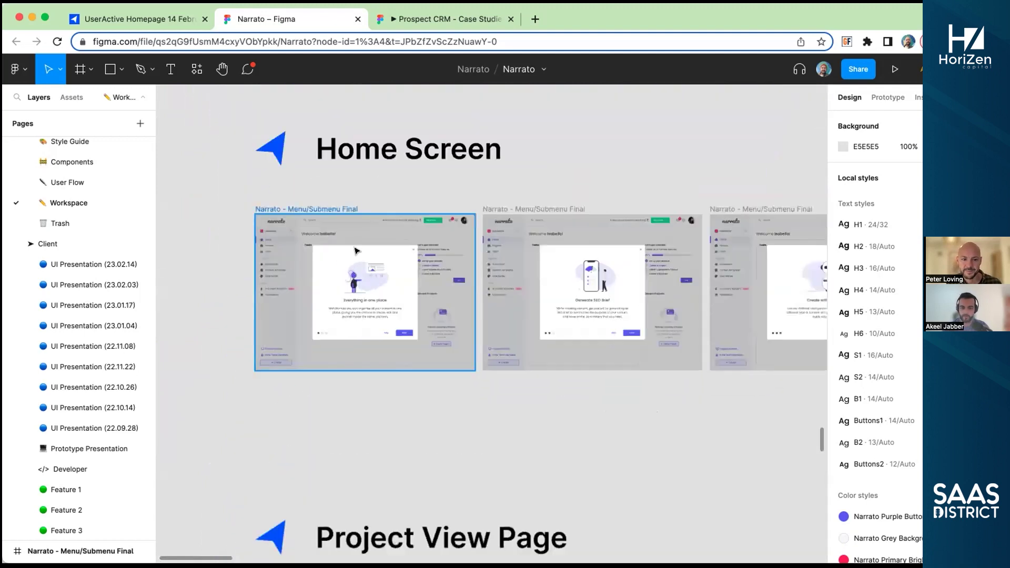
scroll(252, 248, "down", 3)
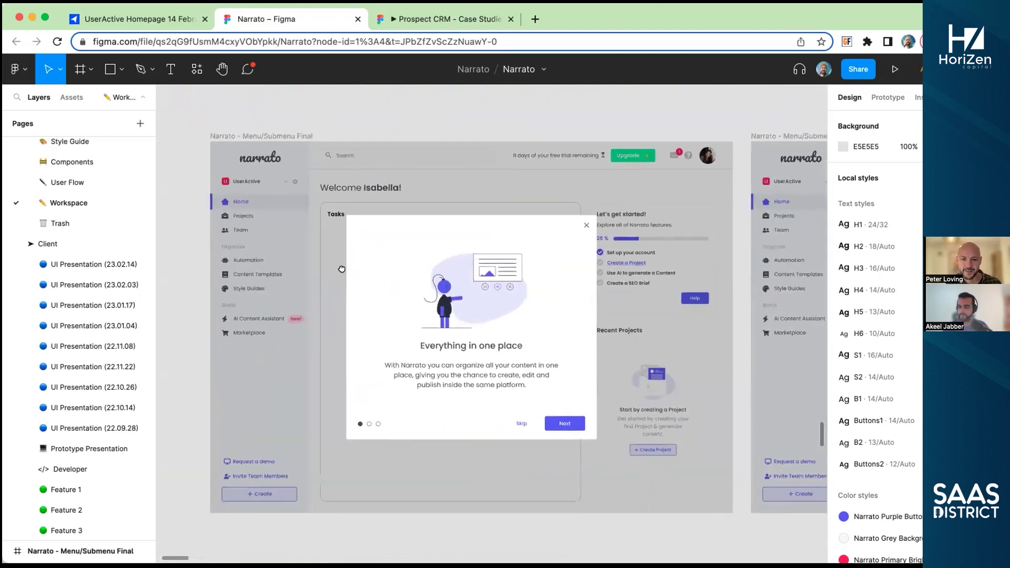
scroll(414, 197, "up", 1)
scroll(413, 197, "up", 2)
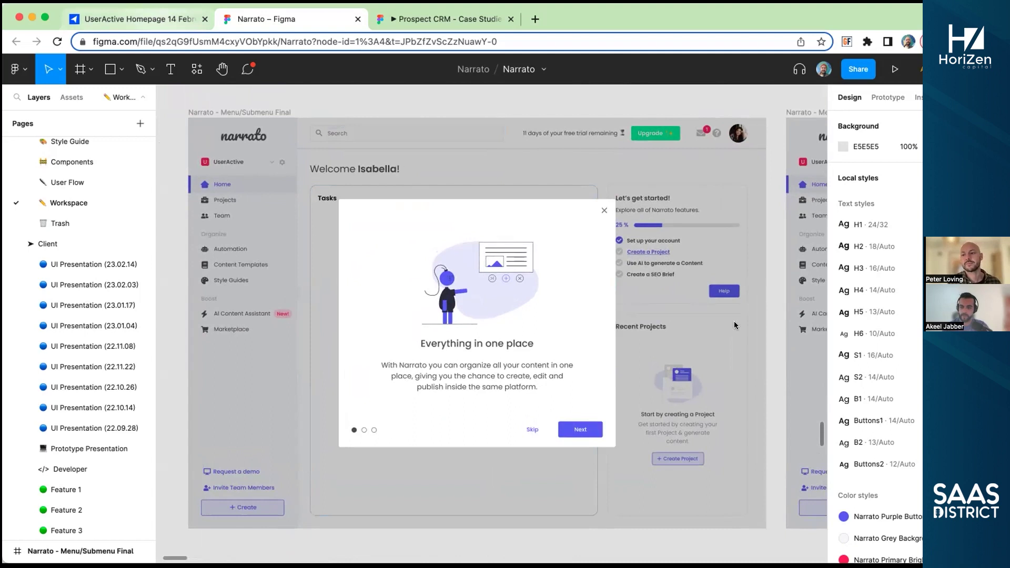
Step: Switch from the Narrato Figma file to the UserActive homepage
left_click(155, 19)
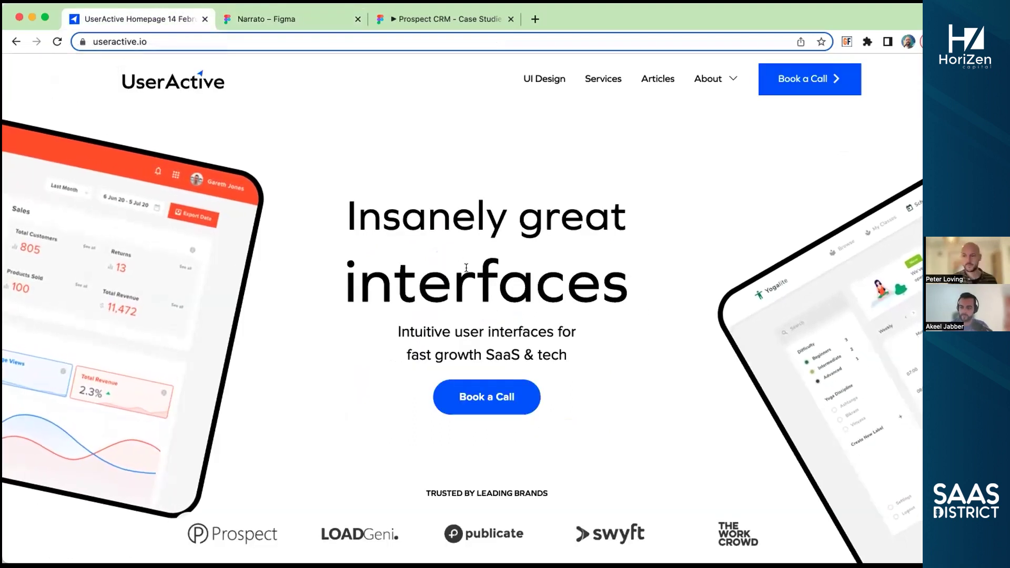